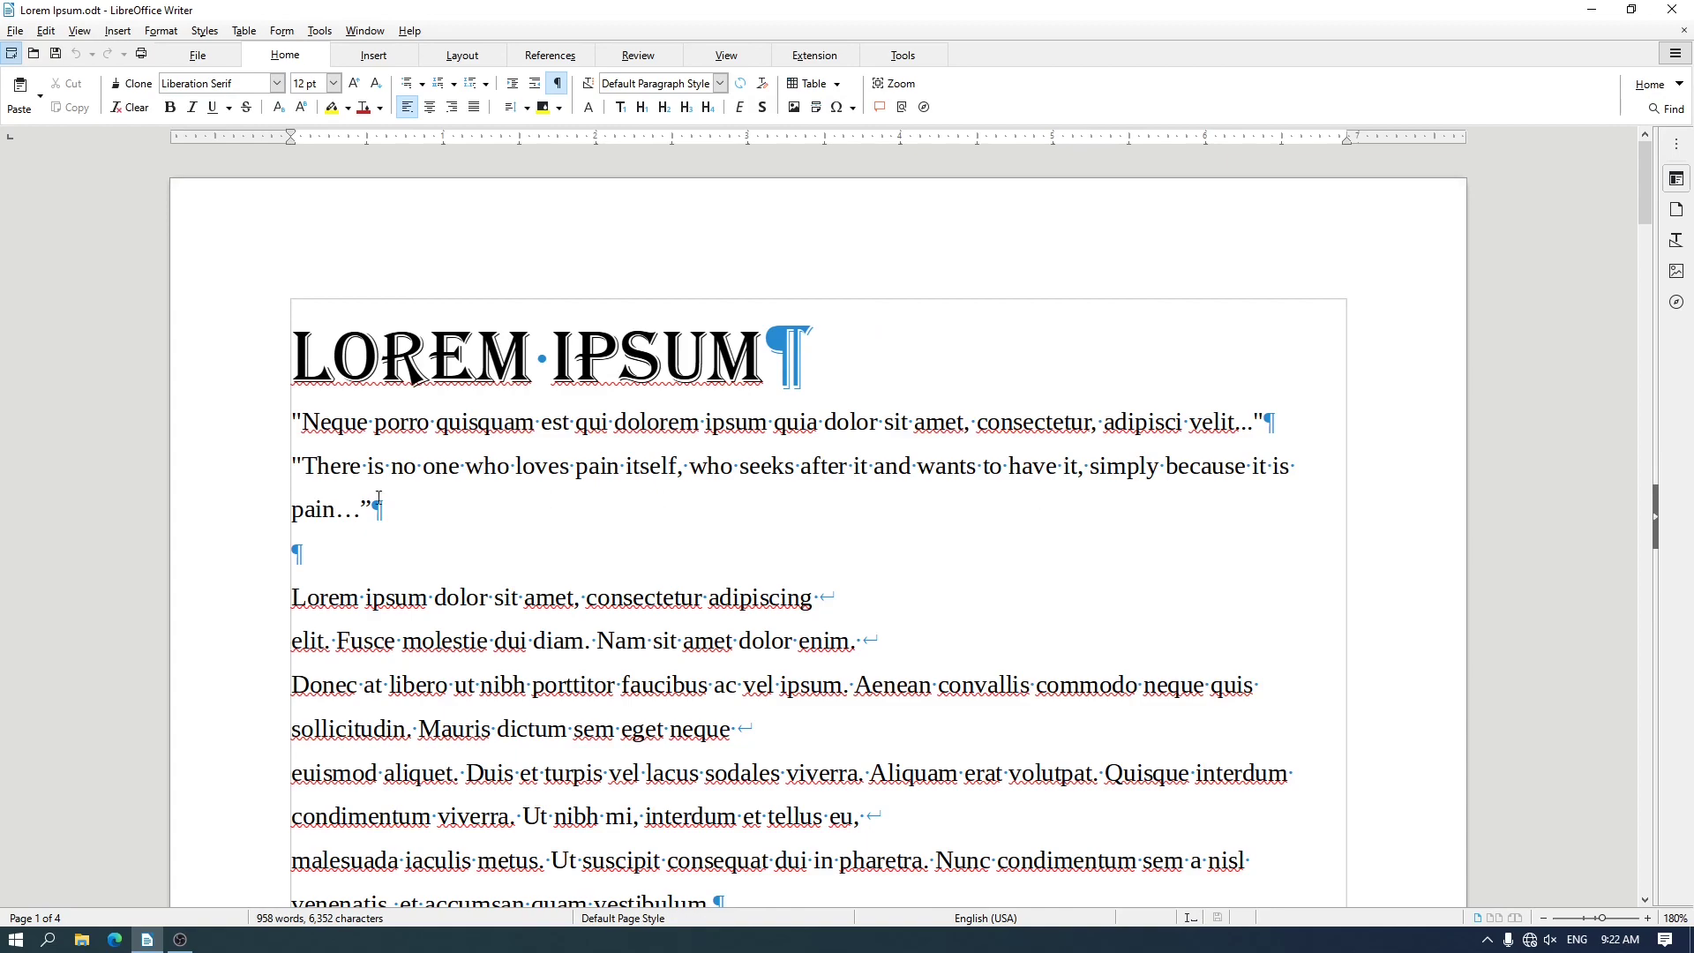
scroll(274, 496, "down", 15)
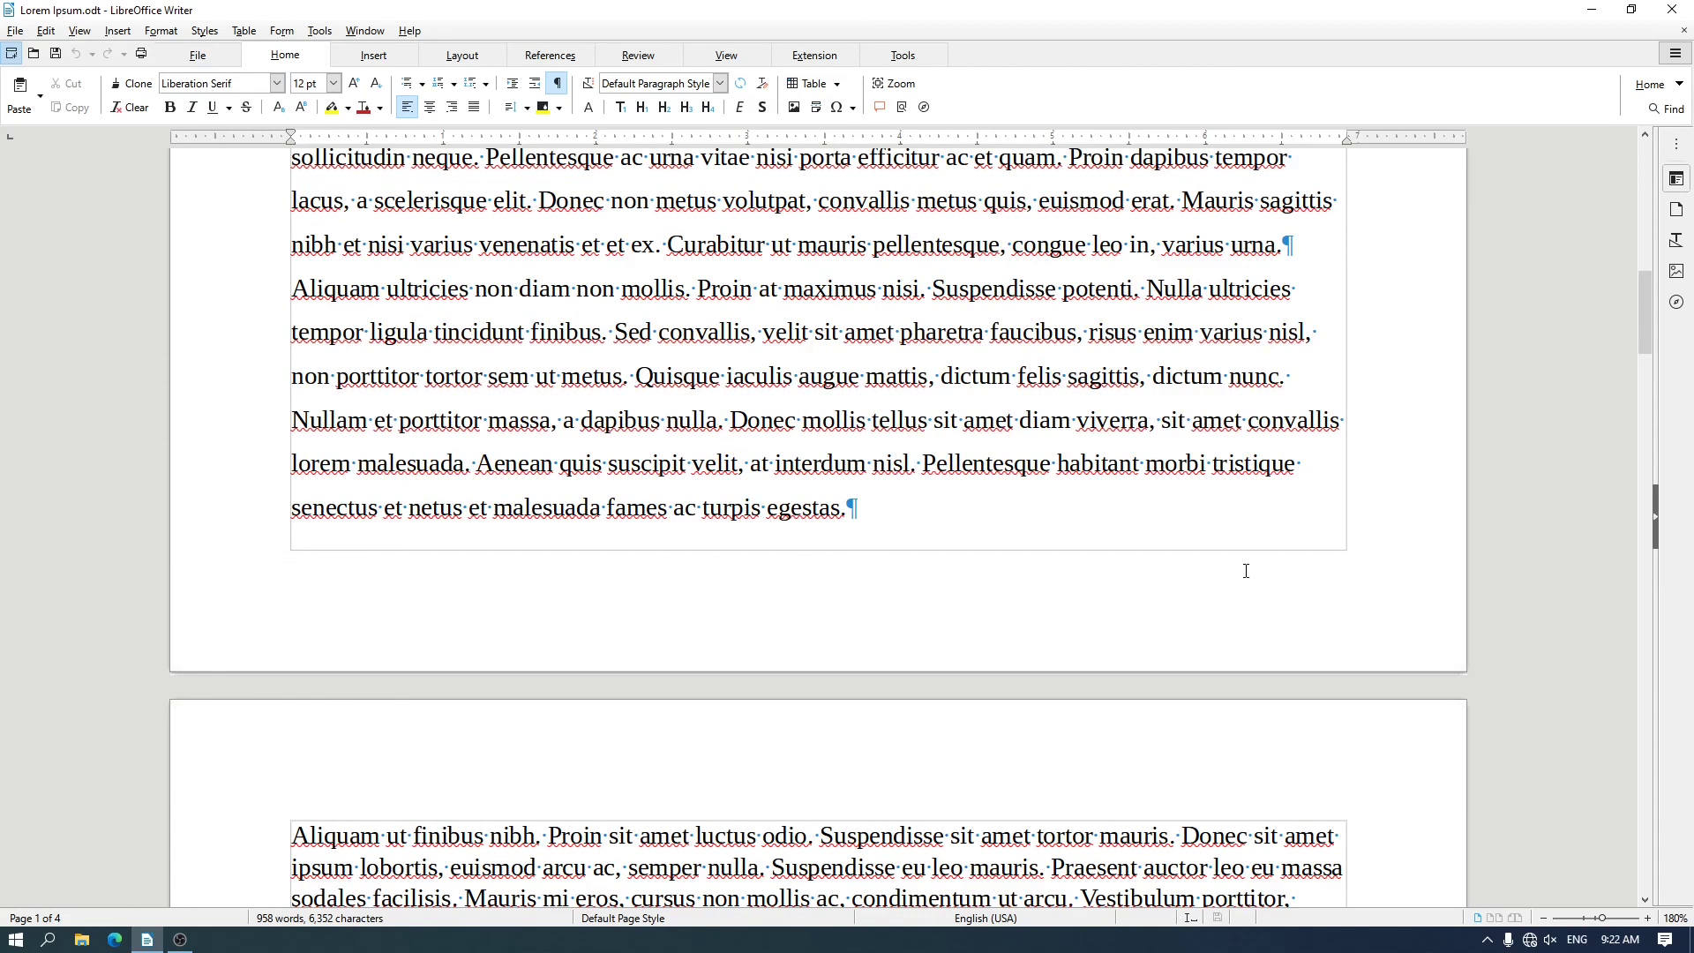
scroll(1398, 550, "up", 10)
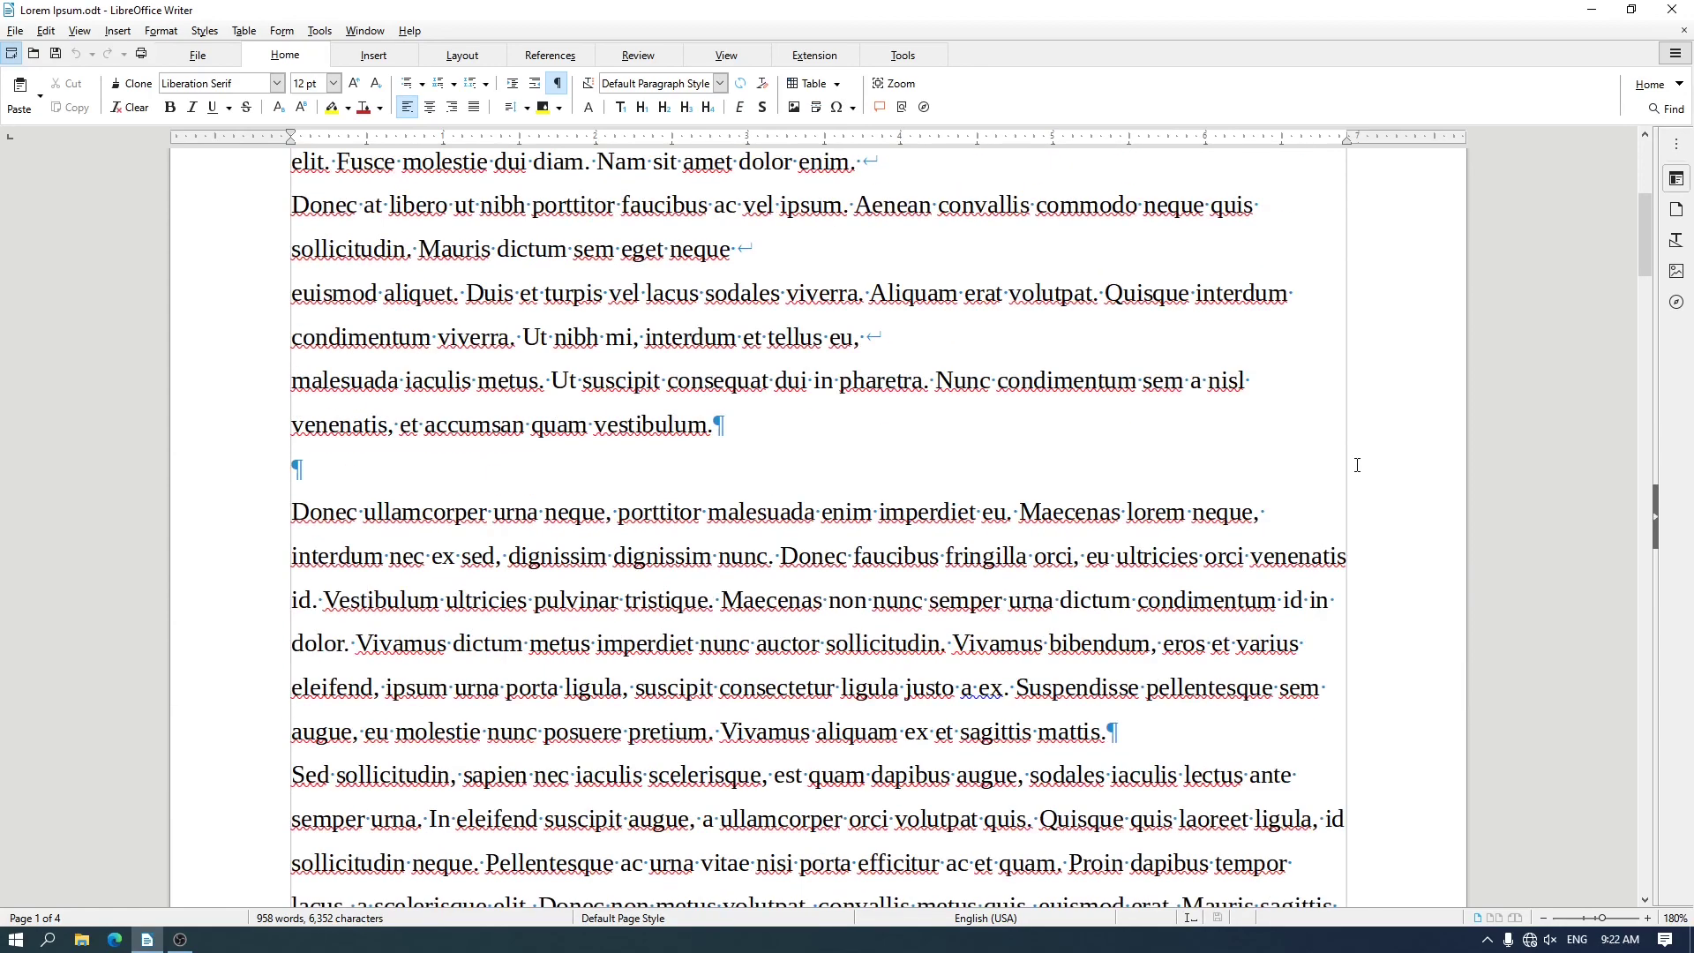
scroll(1346, 295, "up", 4)
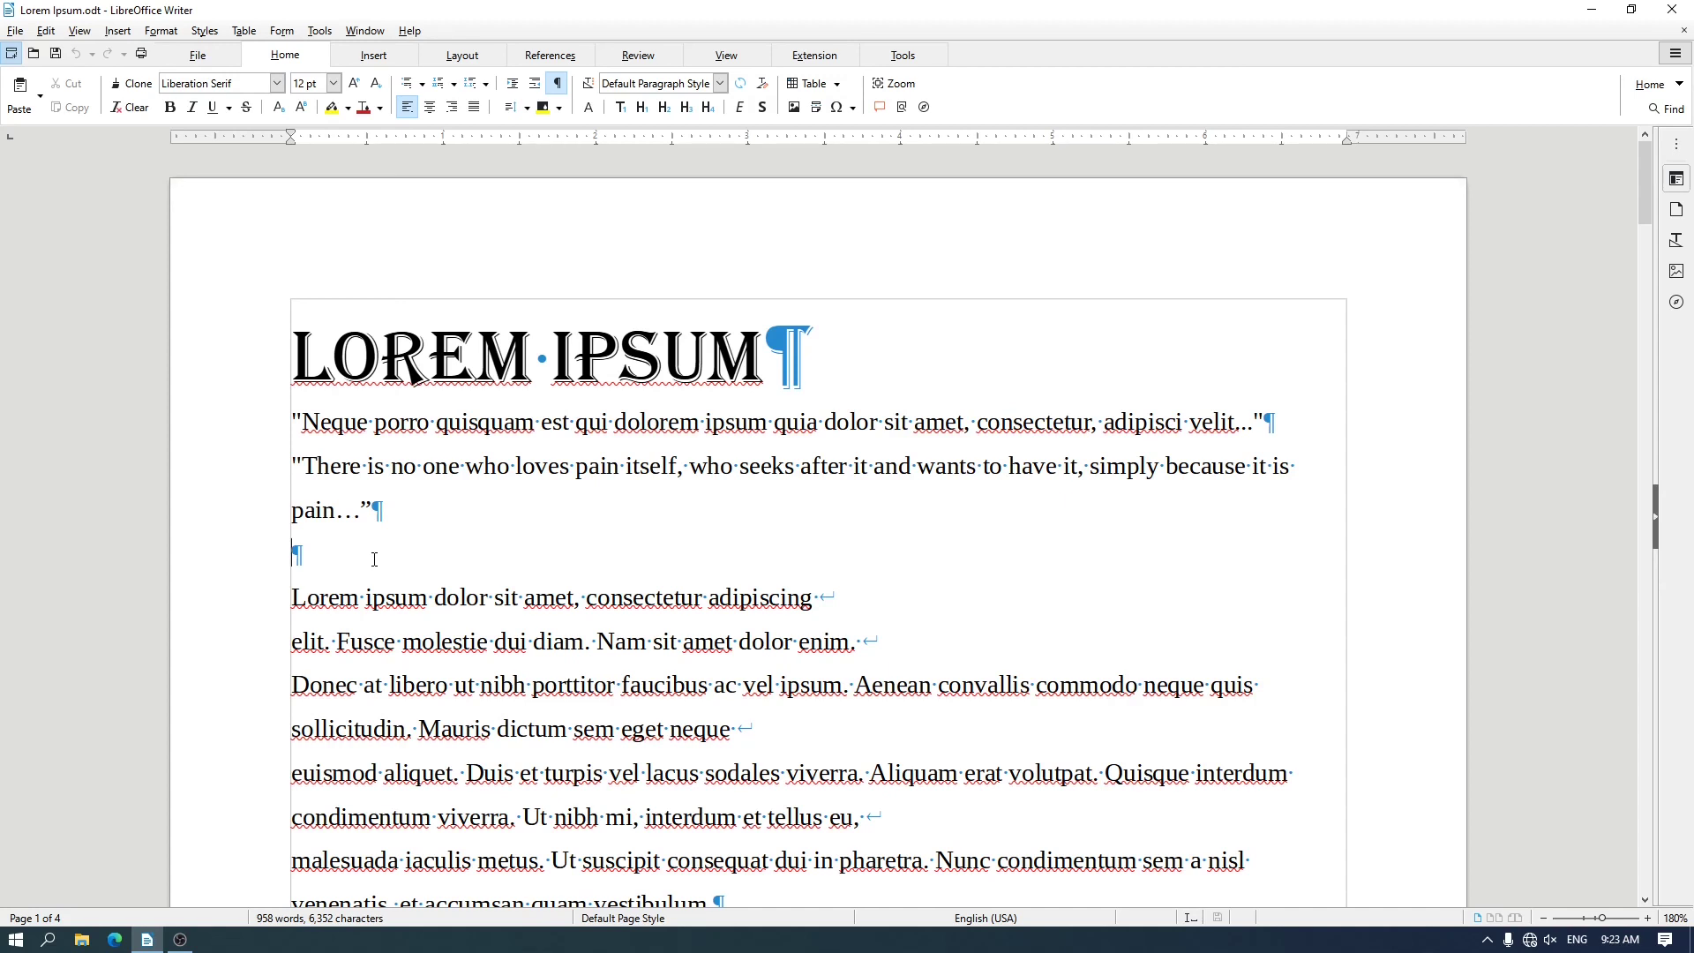
Insert a new paragraph between the quotes and the "Lorem ipsum dolor" paragraph, filling it with random letters from "lkjsdf lkjslkjf" onto a second line
key("Return")
key("Return")
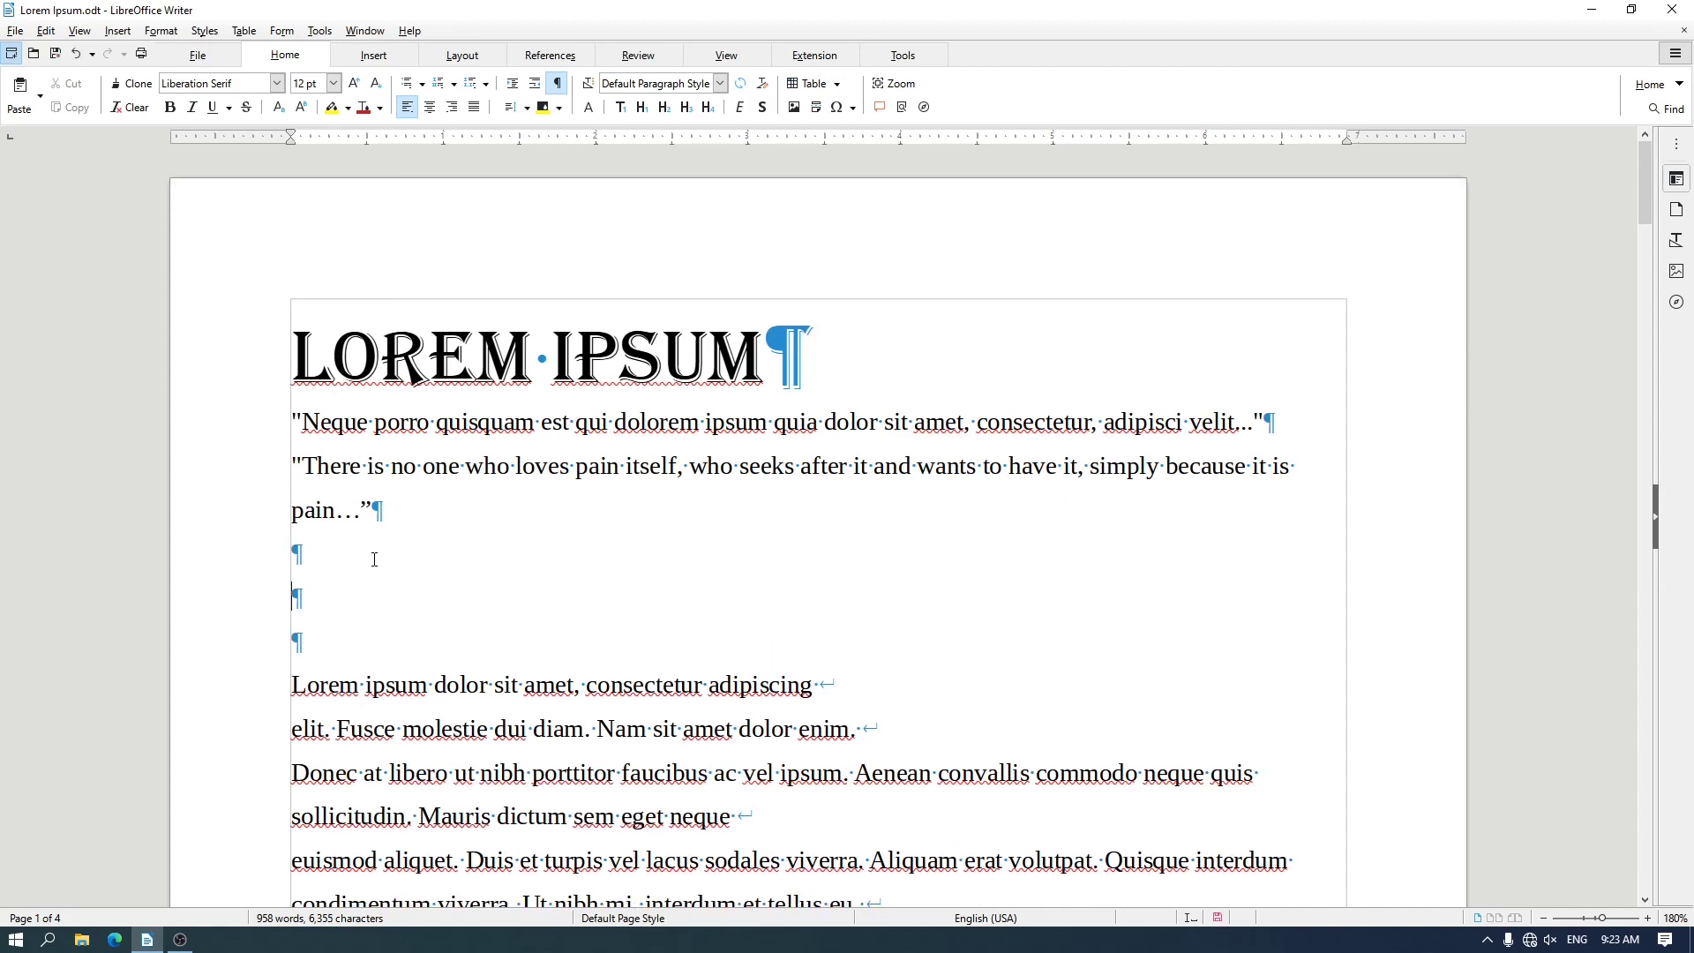
type("lkjsdf lkjslkjf lkjsdlk")
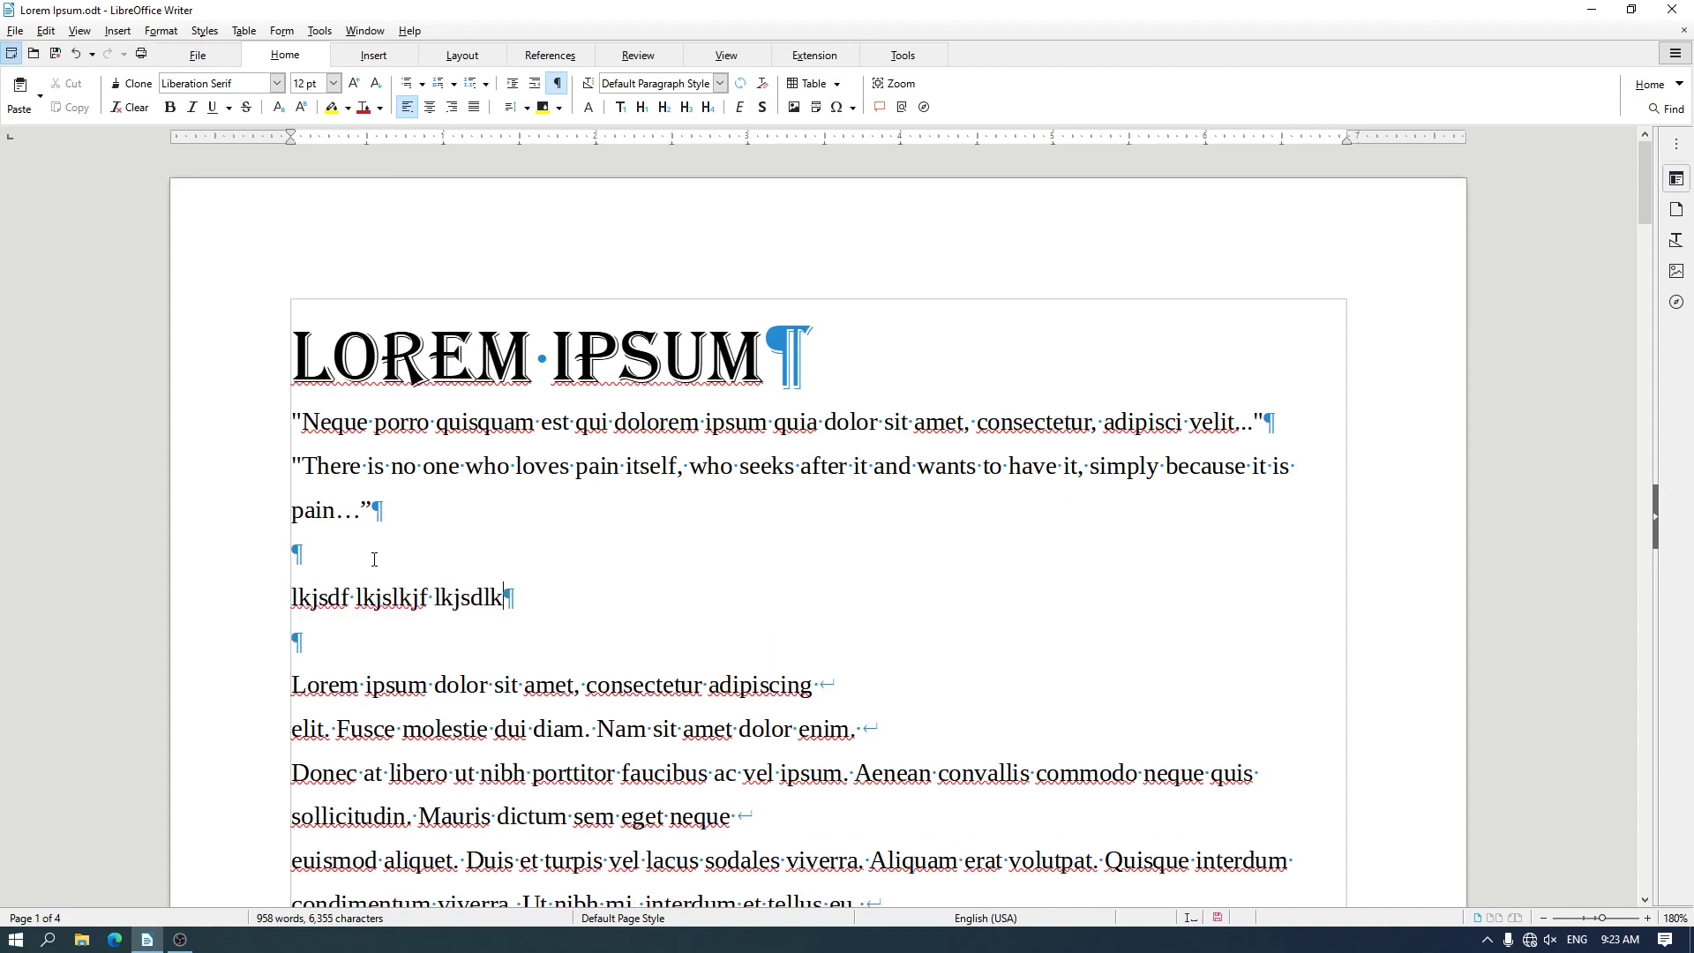
type("fj")
left_click(539, 597)
type("fklsdjf lksjlfk jlsdkjf l")
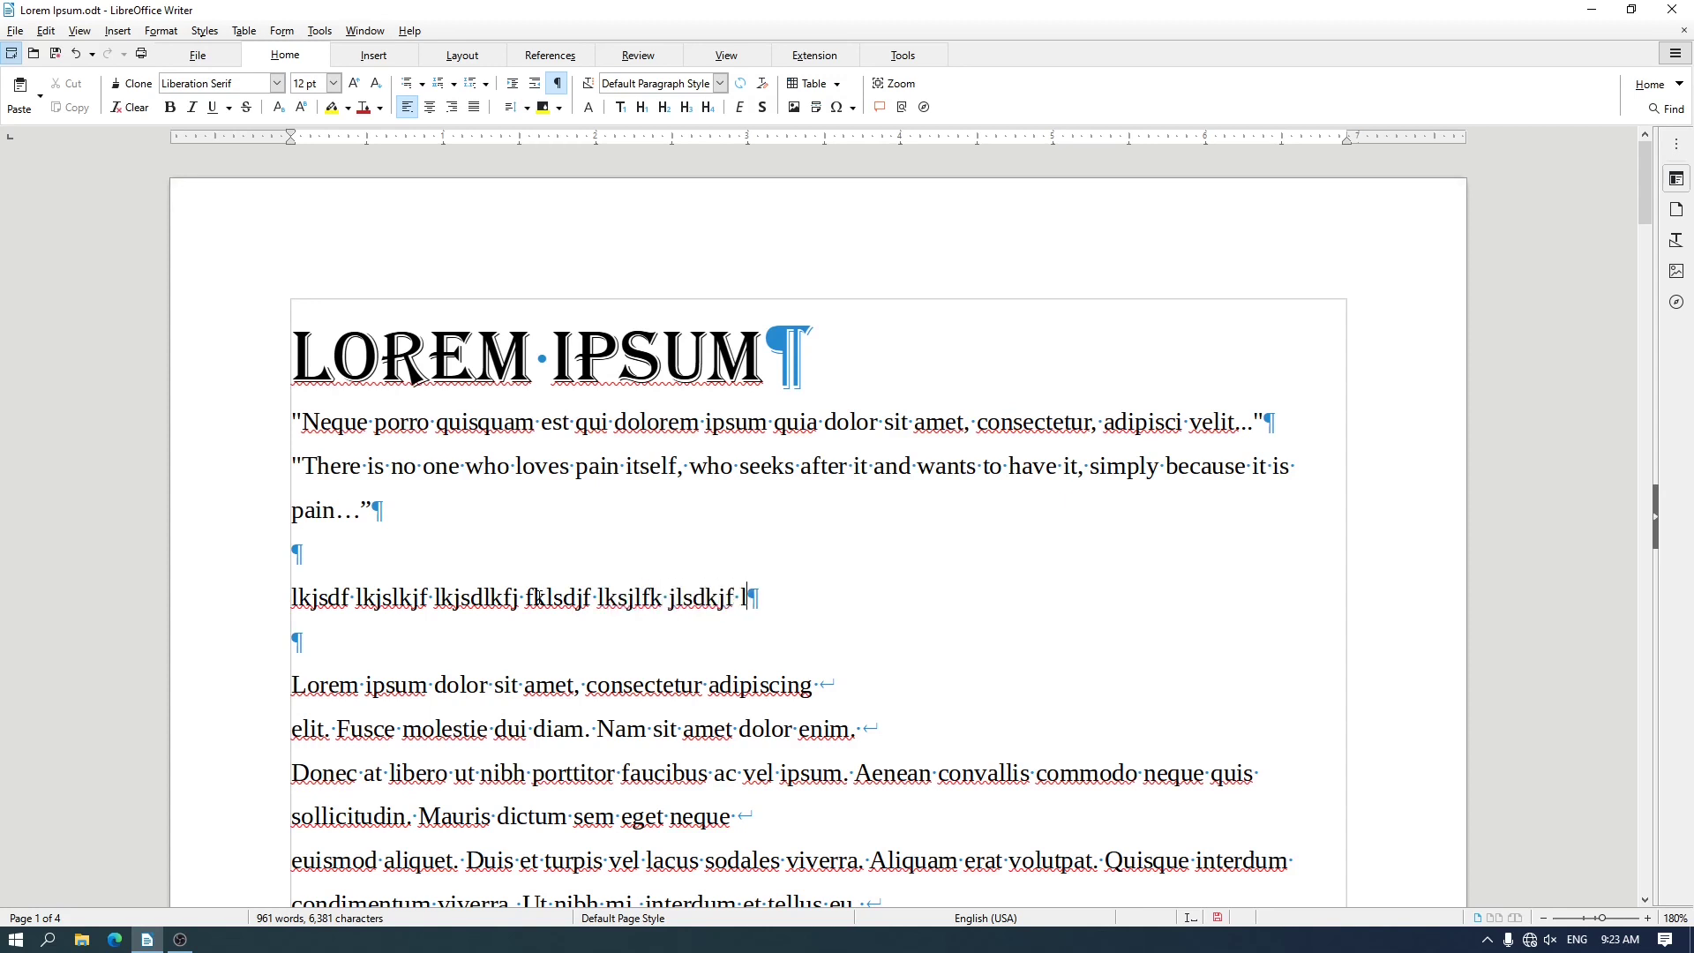
type("kdsjf lkjdslfk jldskfj lkdsjf lk")
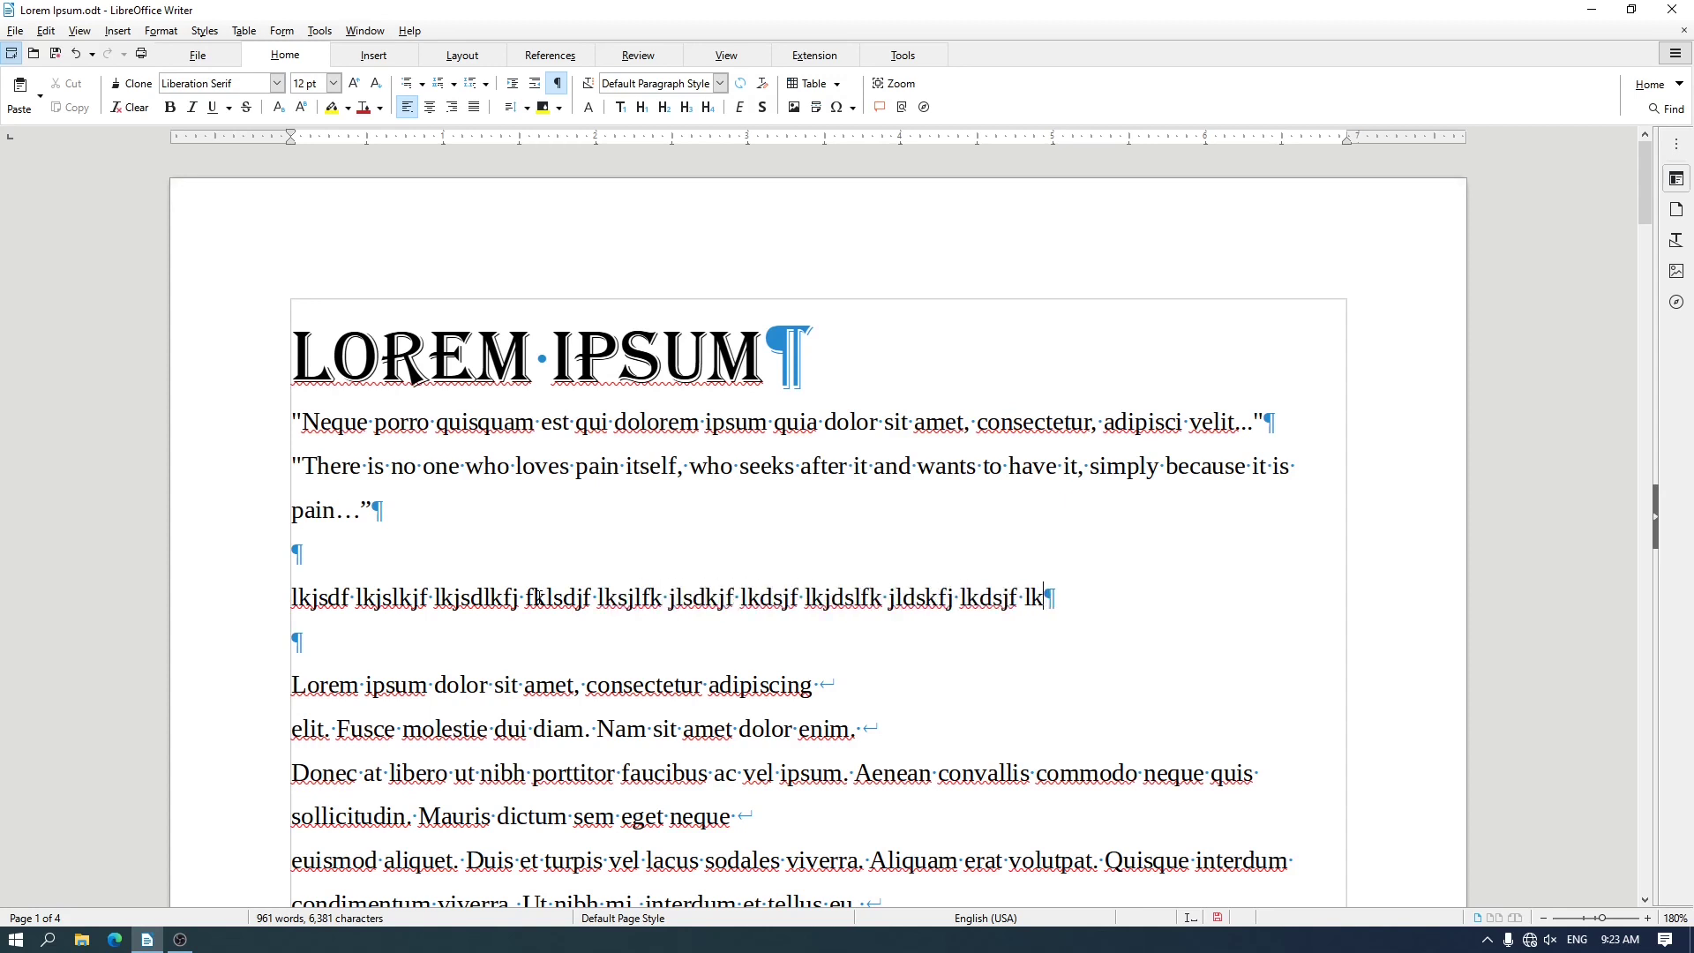
type("dsjf lkjsdlfk jdslkfj lkdsjf")
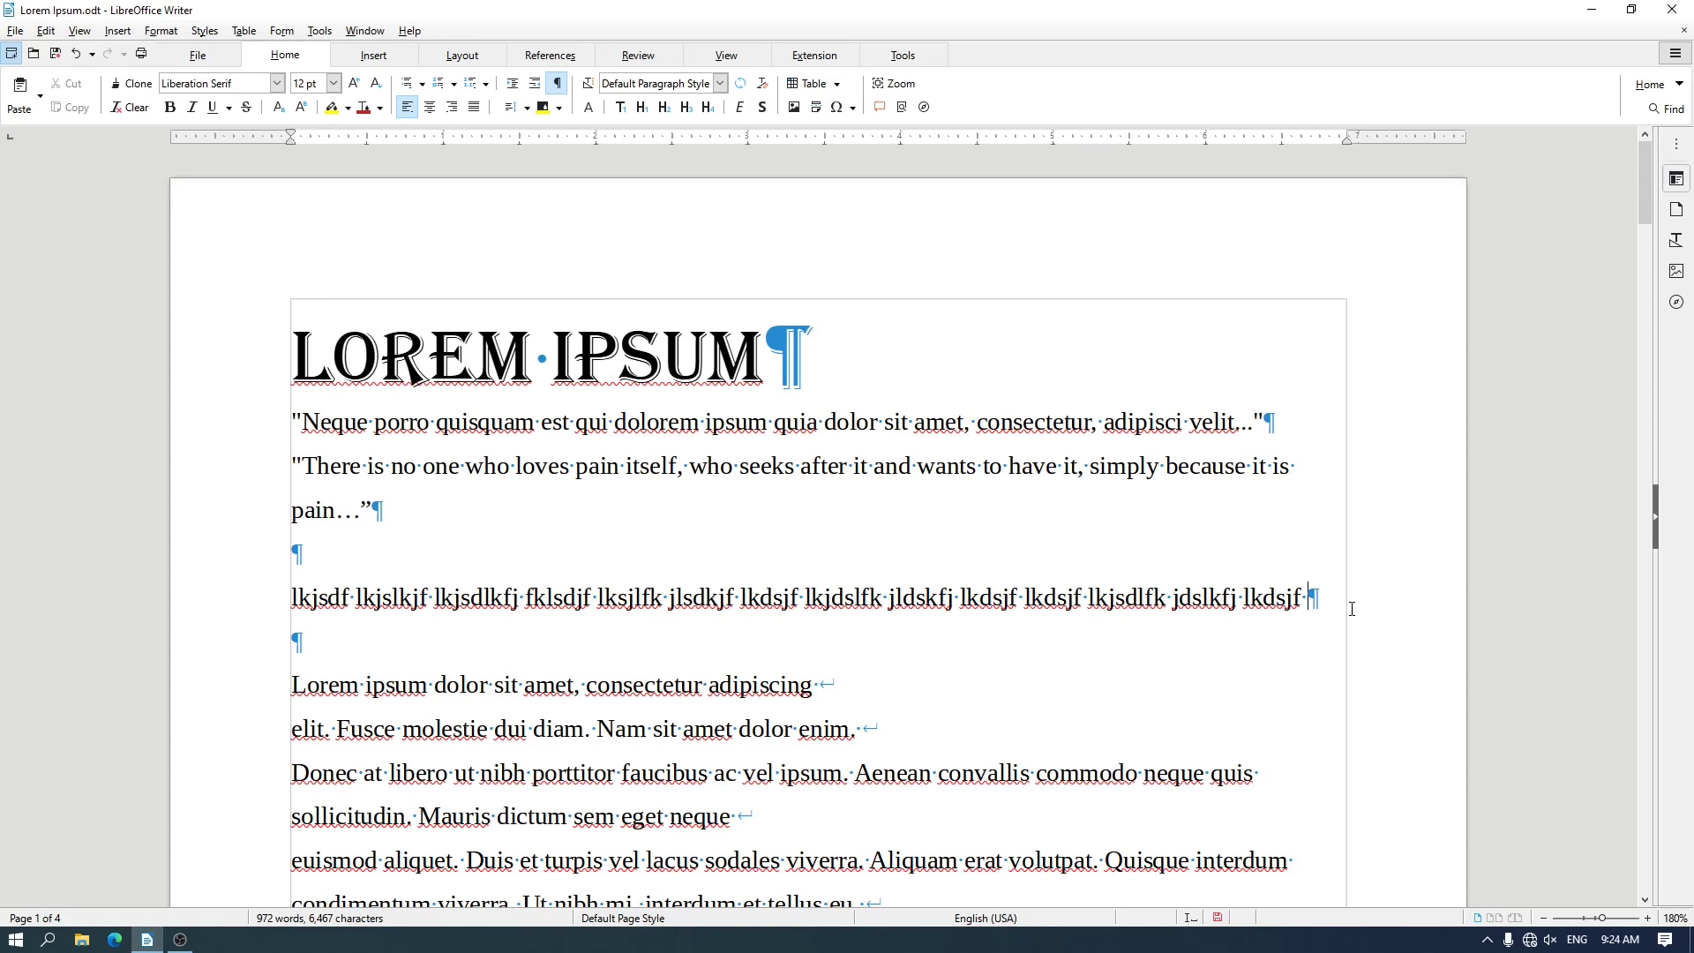
type("dls j")
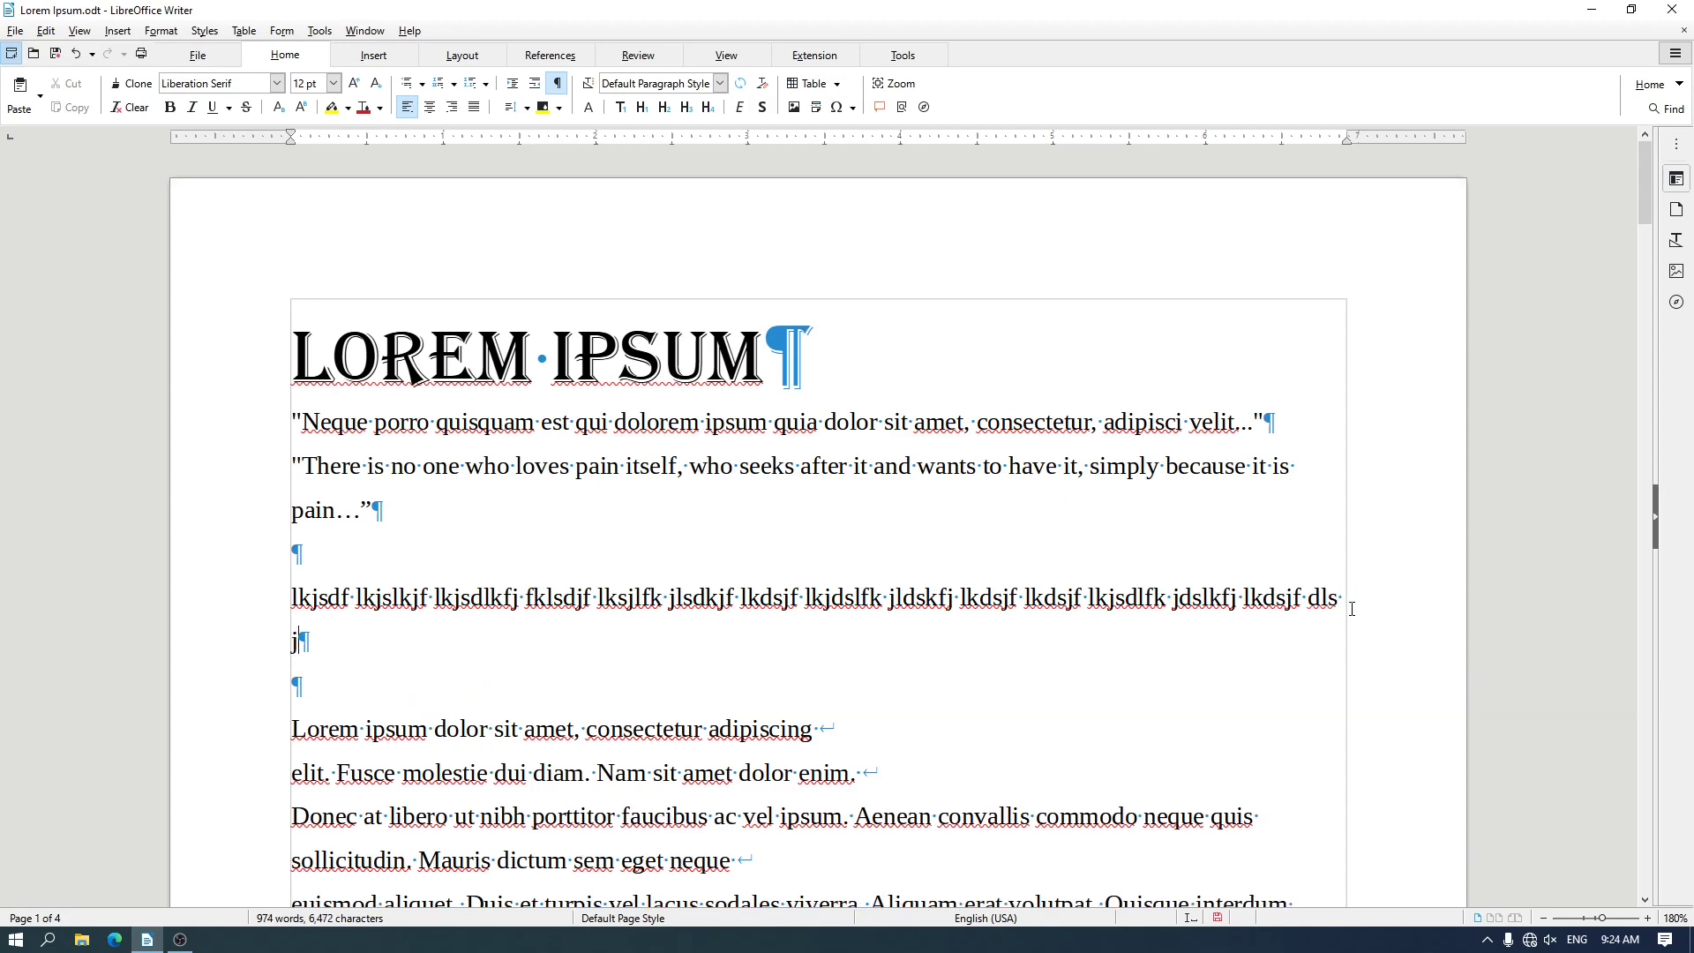
type("lkdsjf lksjdf")
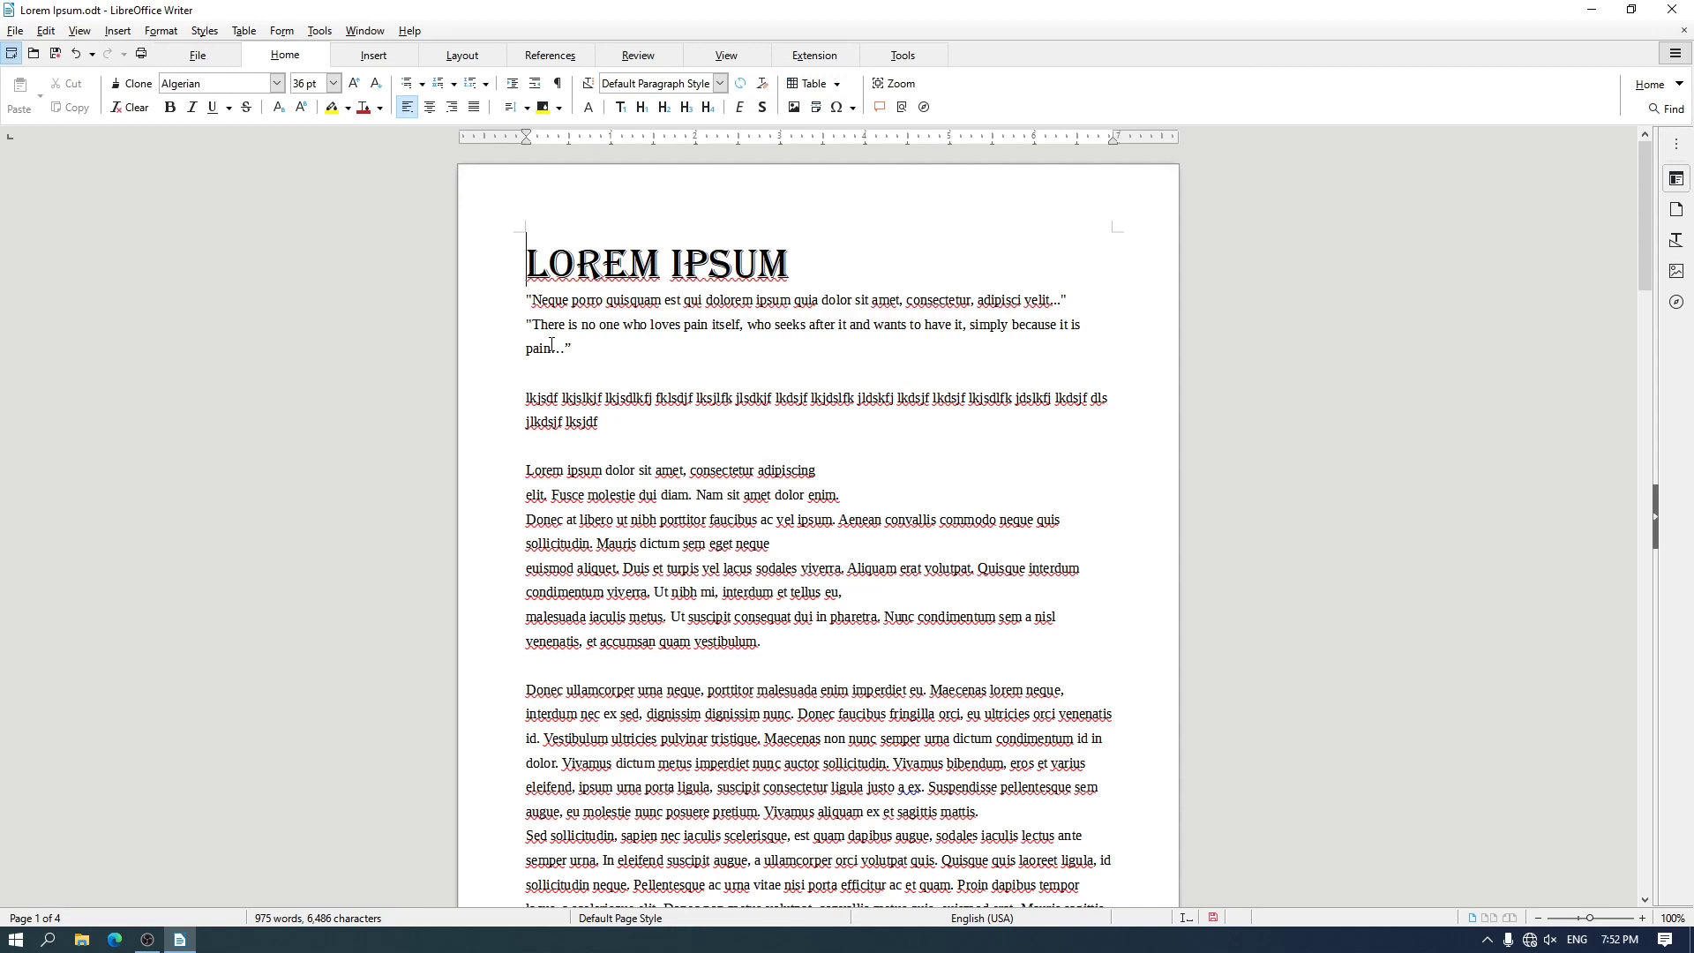
Highlight the "Lorem ipsum dolor" paragraph, and separately the block of text starting at "Donec ullamcorper"
scroll(551, 344, "down", 3)
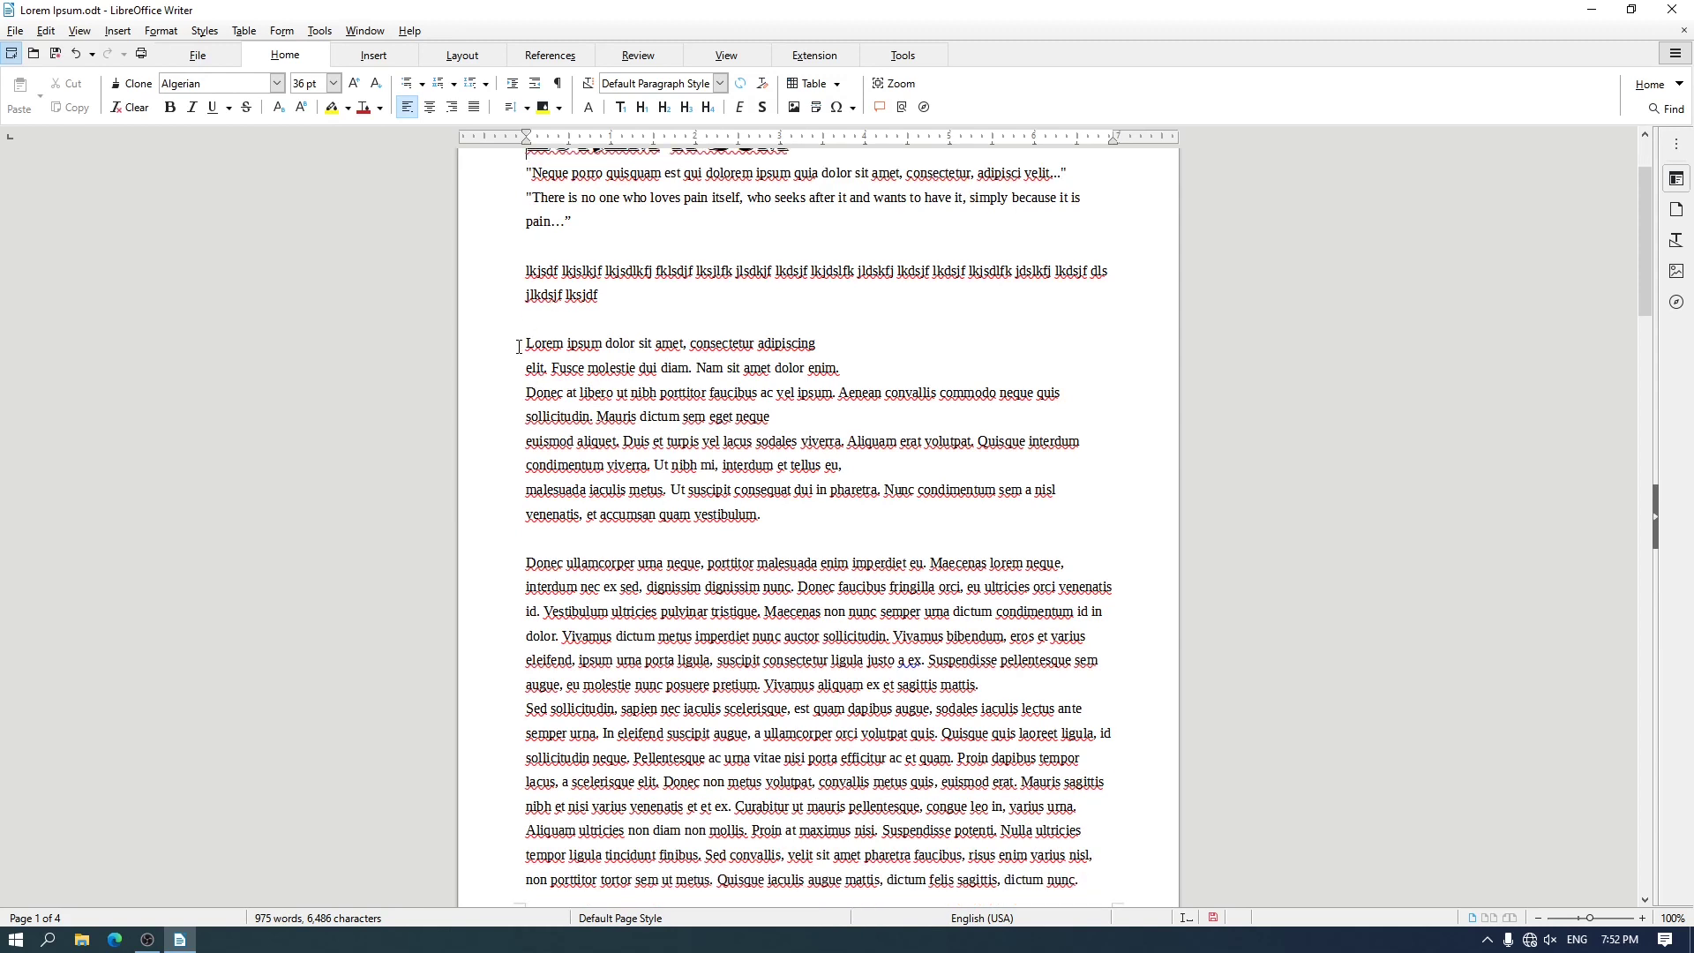
left_click_drag(520, 347, 885, 565)
scroll(708, 509, "down", 2)
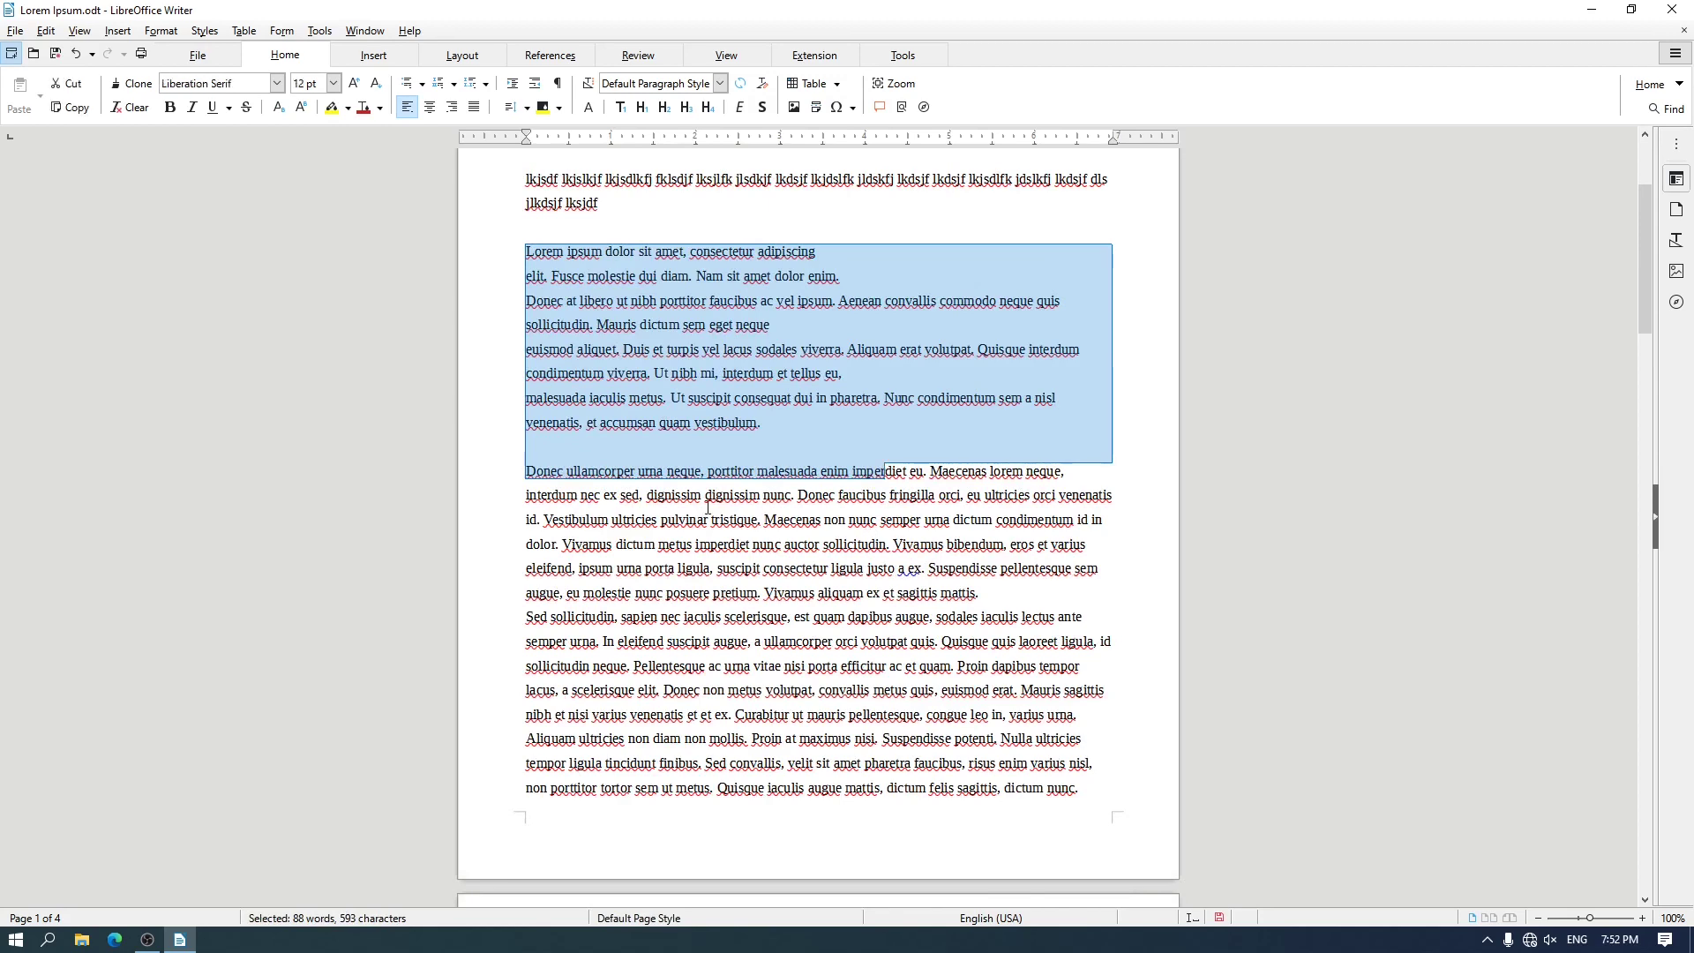
left_click_drag(530, 472, 1021, 786)
scroll(790, 575, "up", 2)
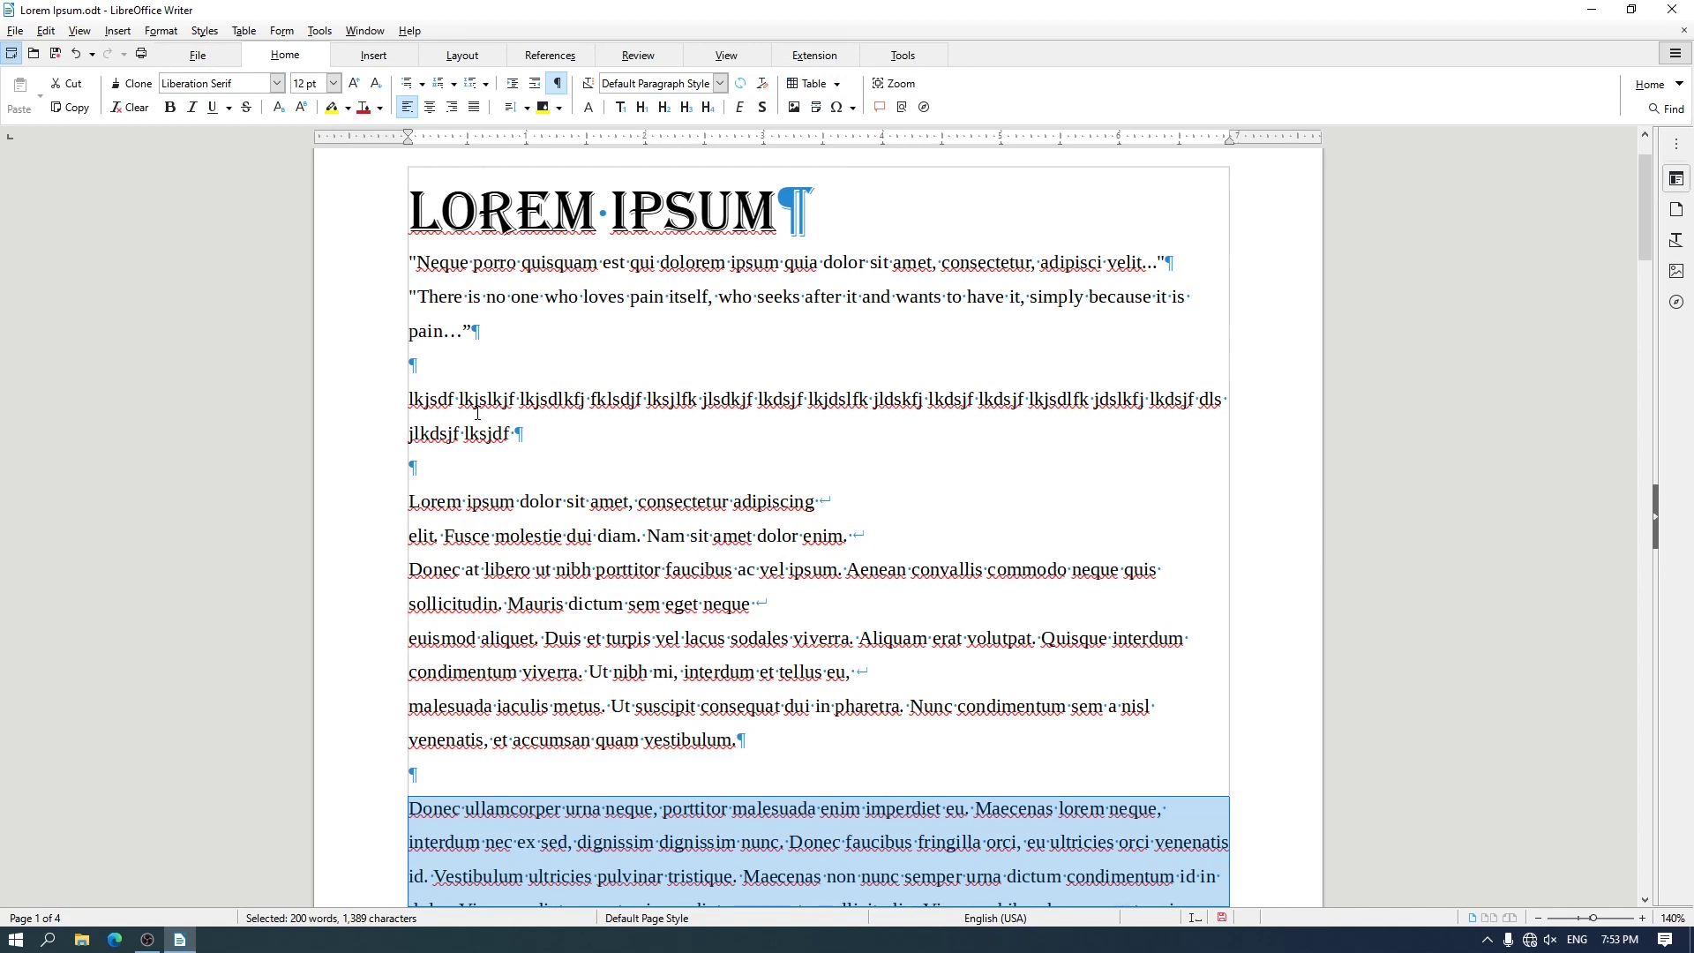
Center the "Lorem ipsum dolor" body paragraph and the LOREM IPSUM title
left_click(412, 507)
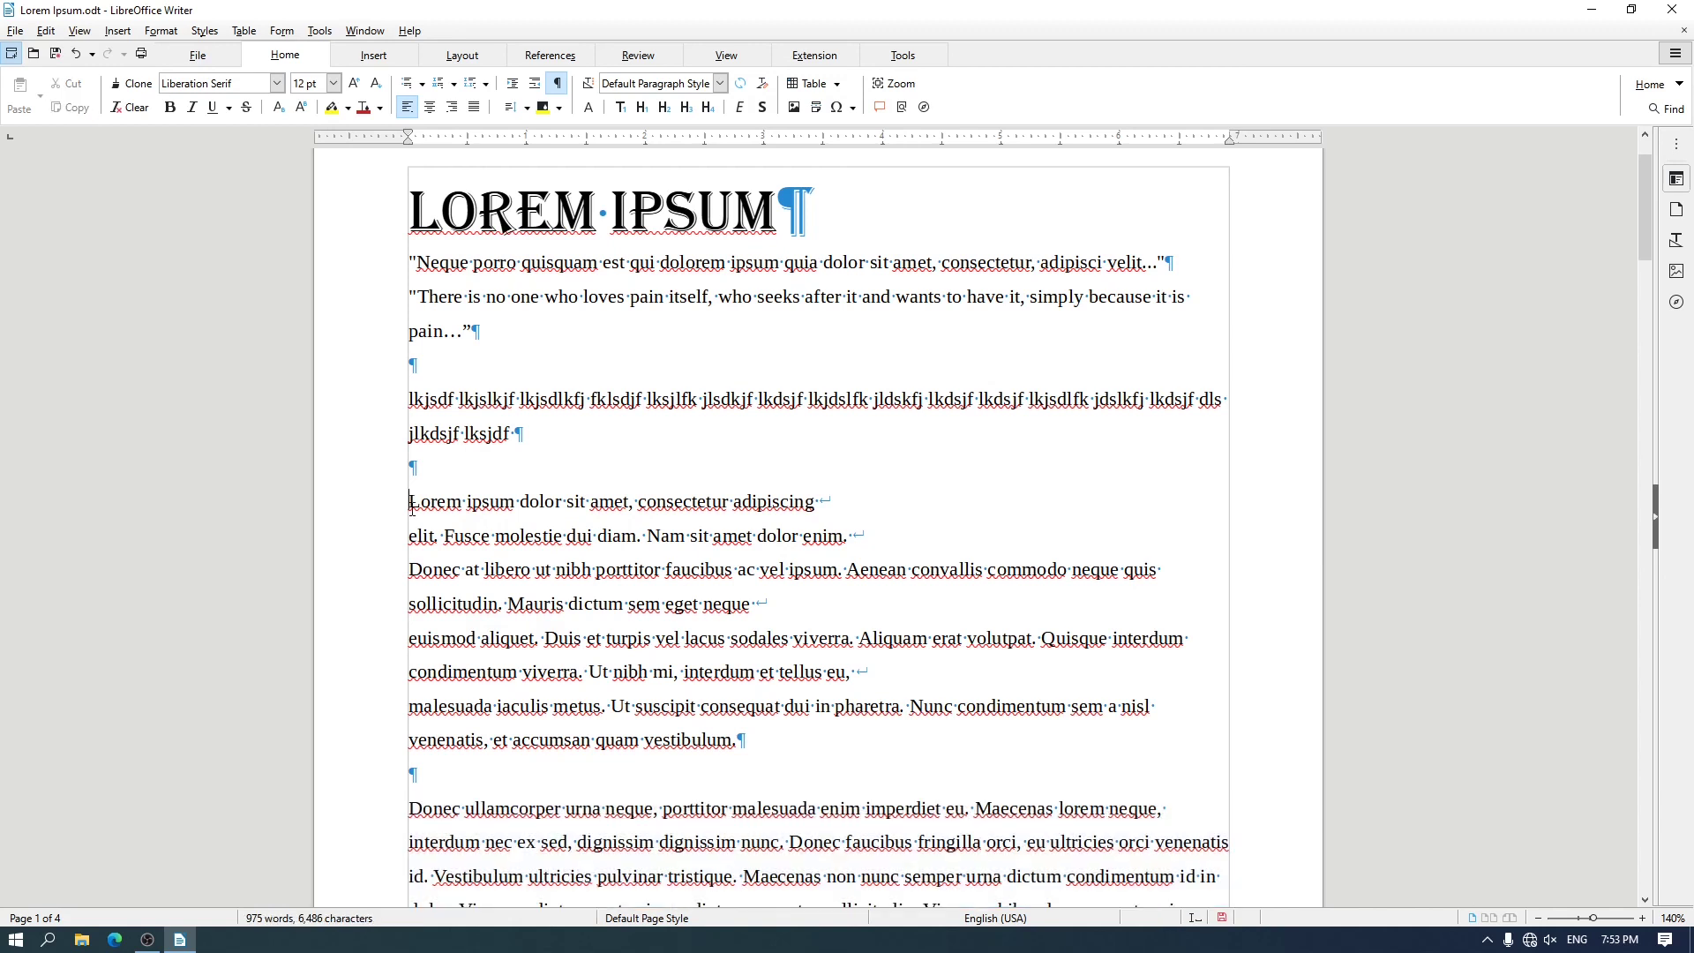
left_click(432, 111)
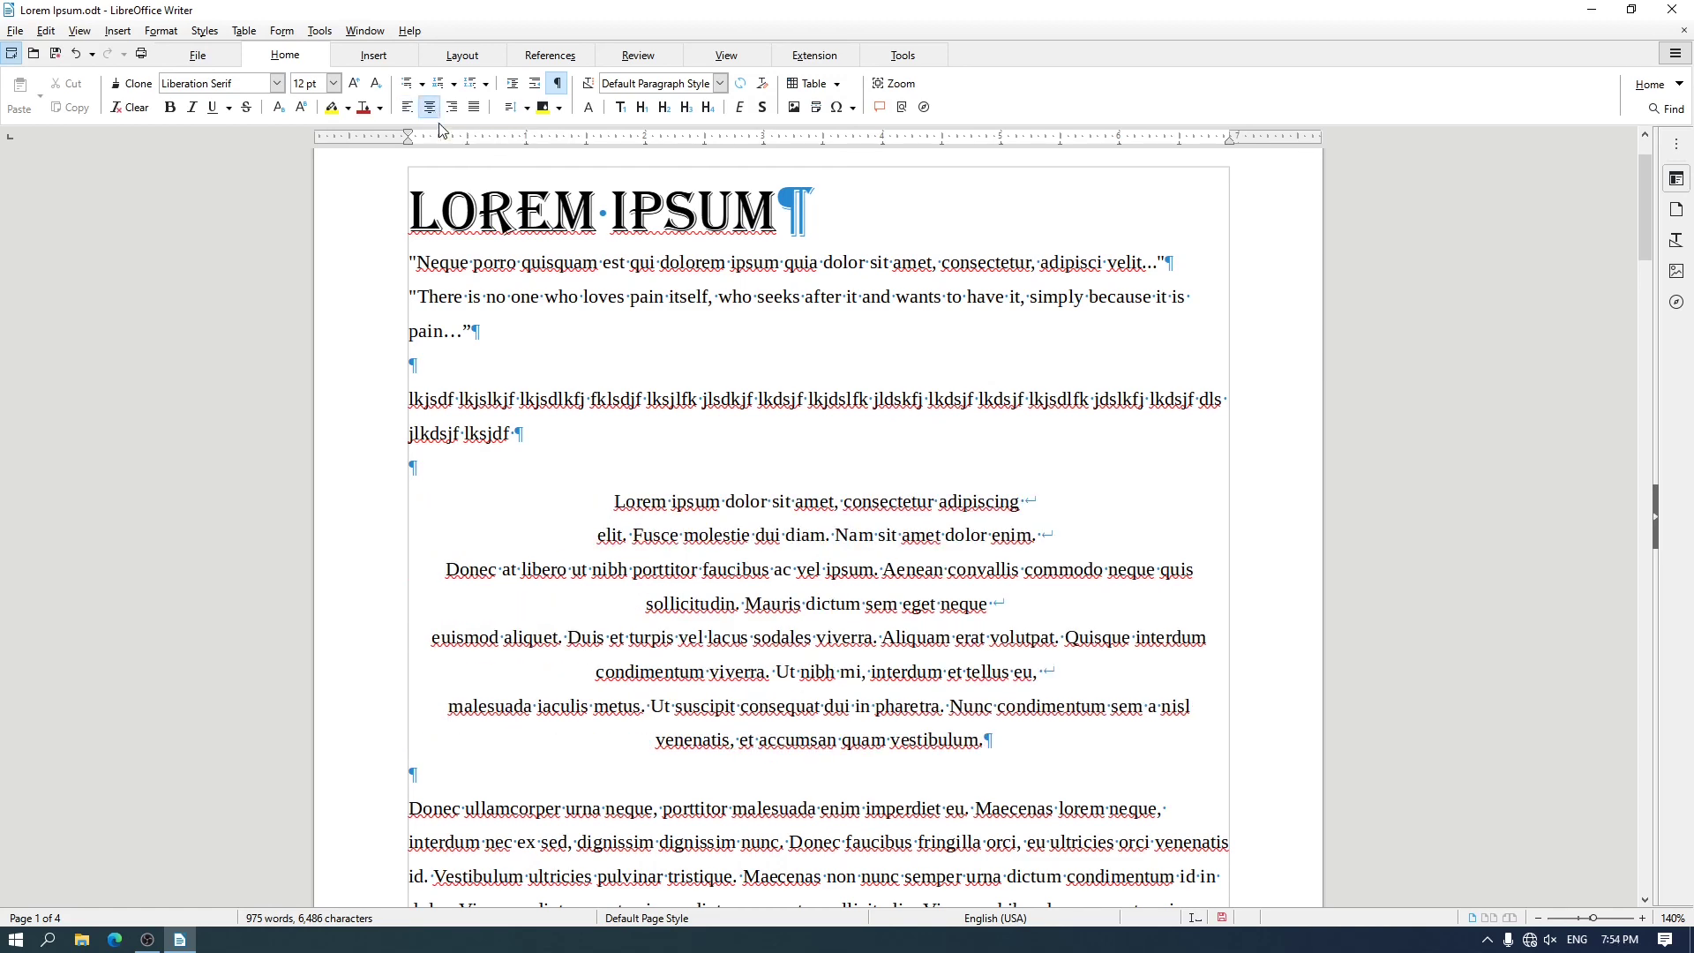
left_click_drag(612, 500, 1019, 733)
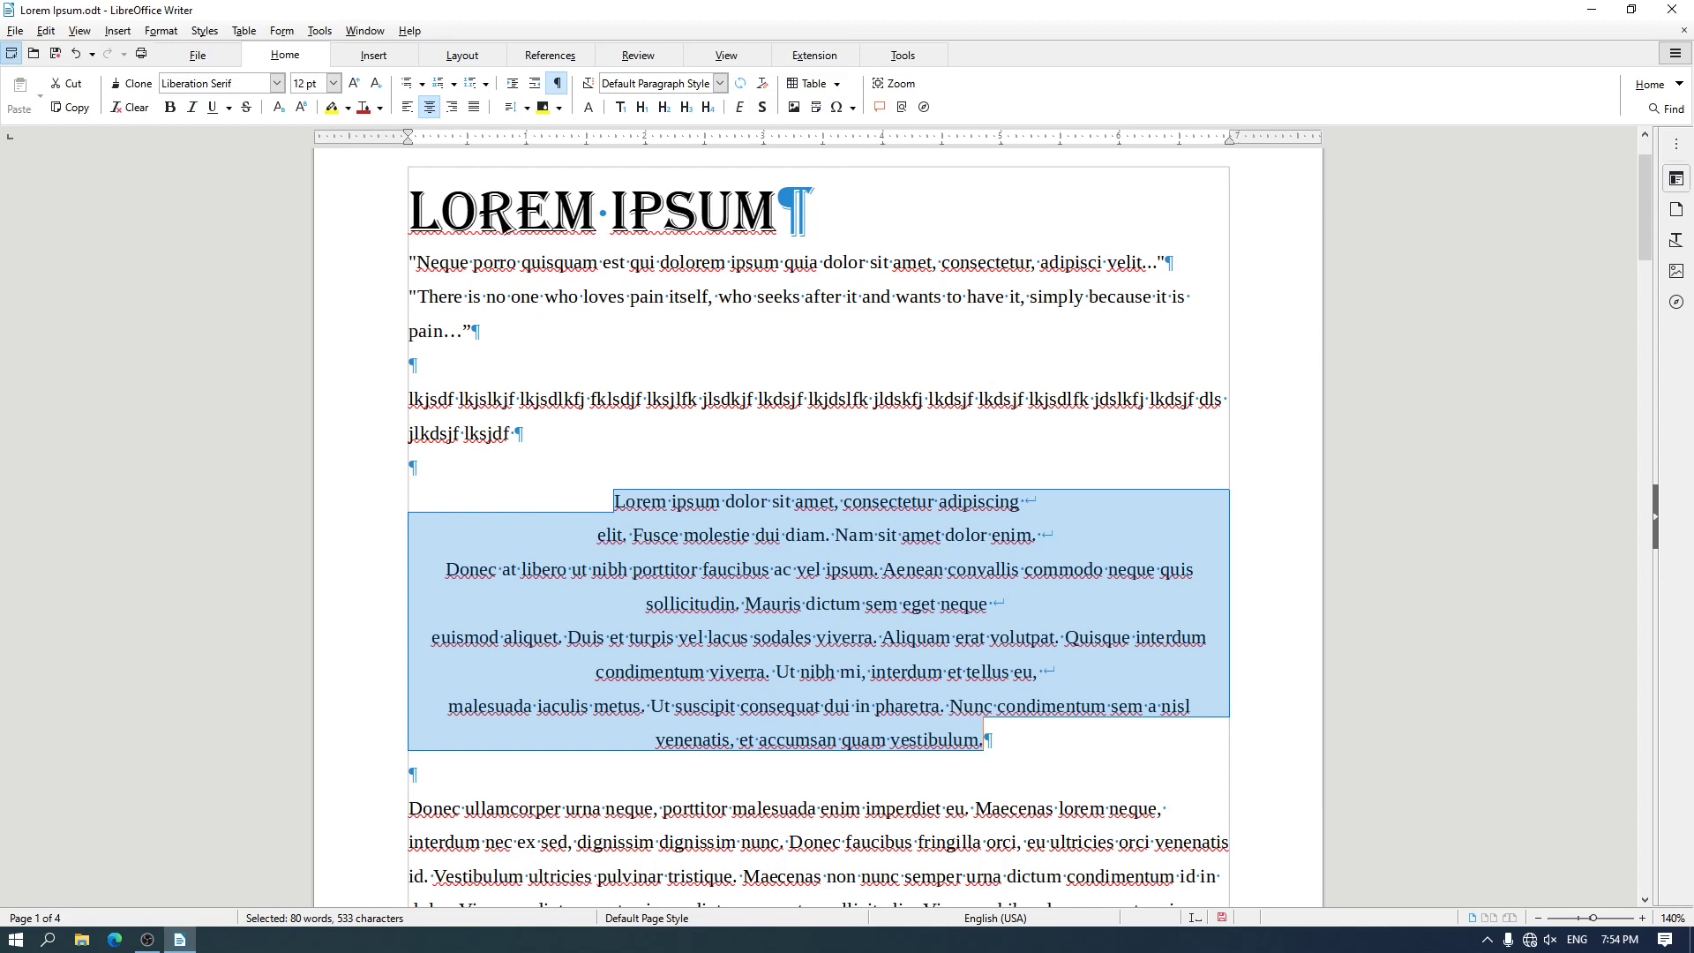
left_click(663, 208)
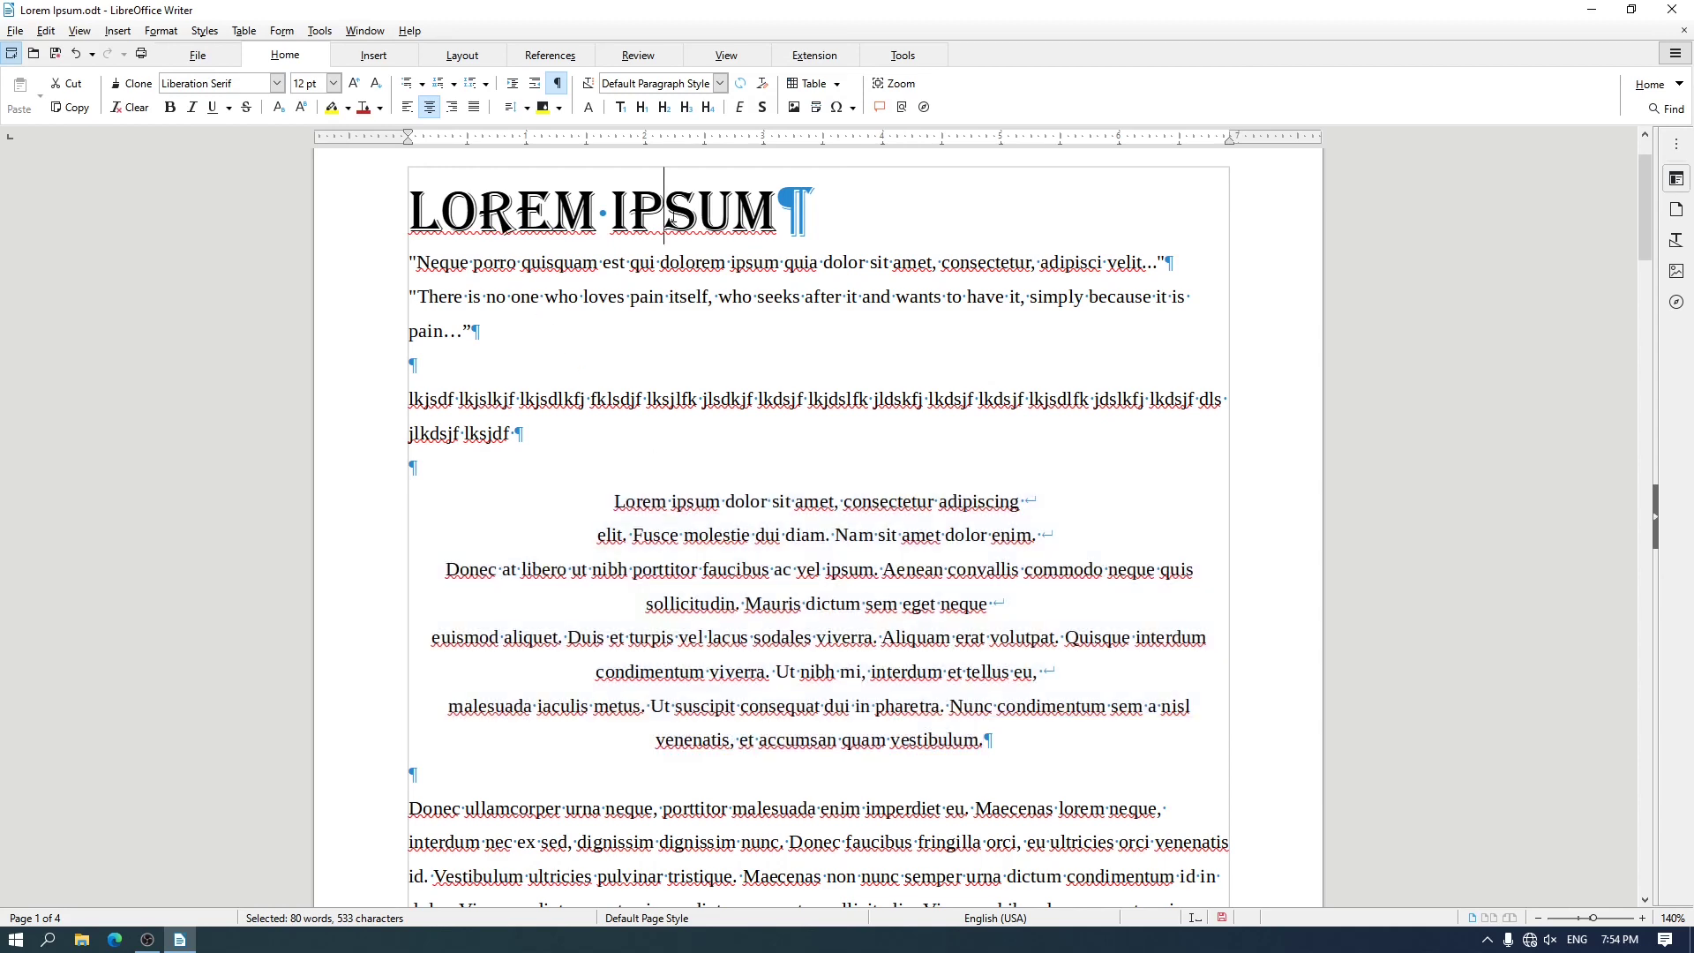
left_click(431, 107)
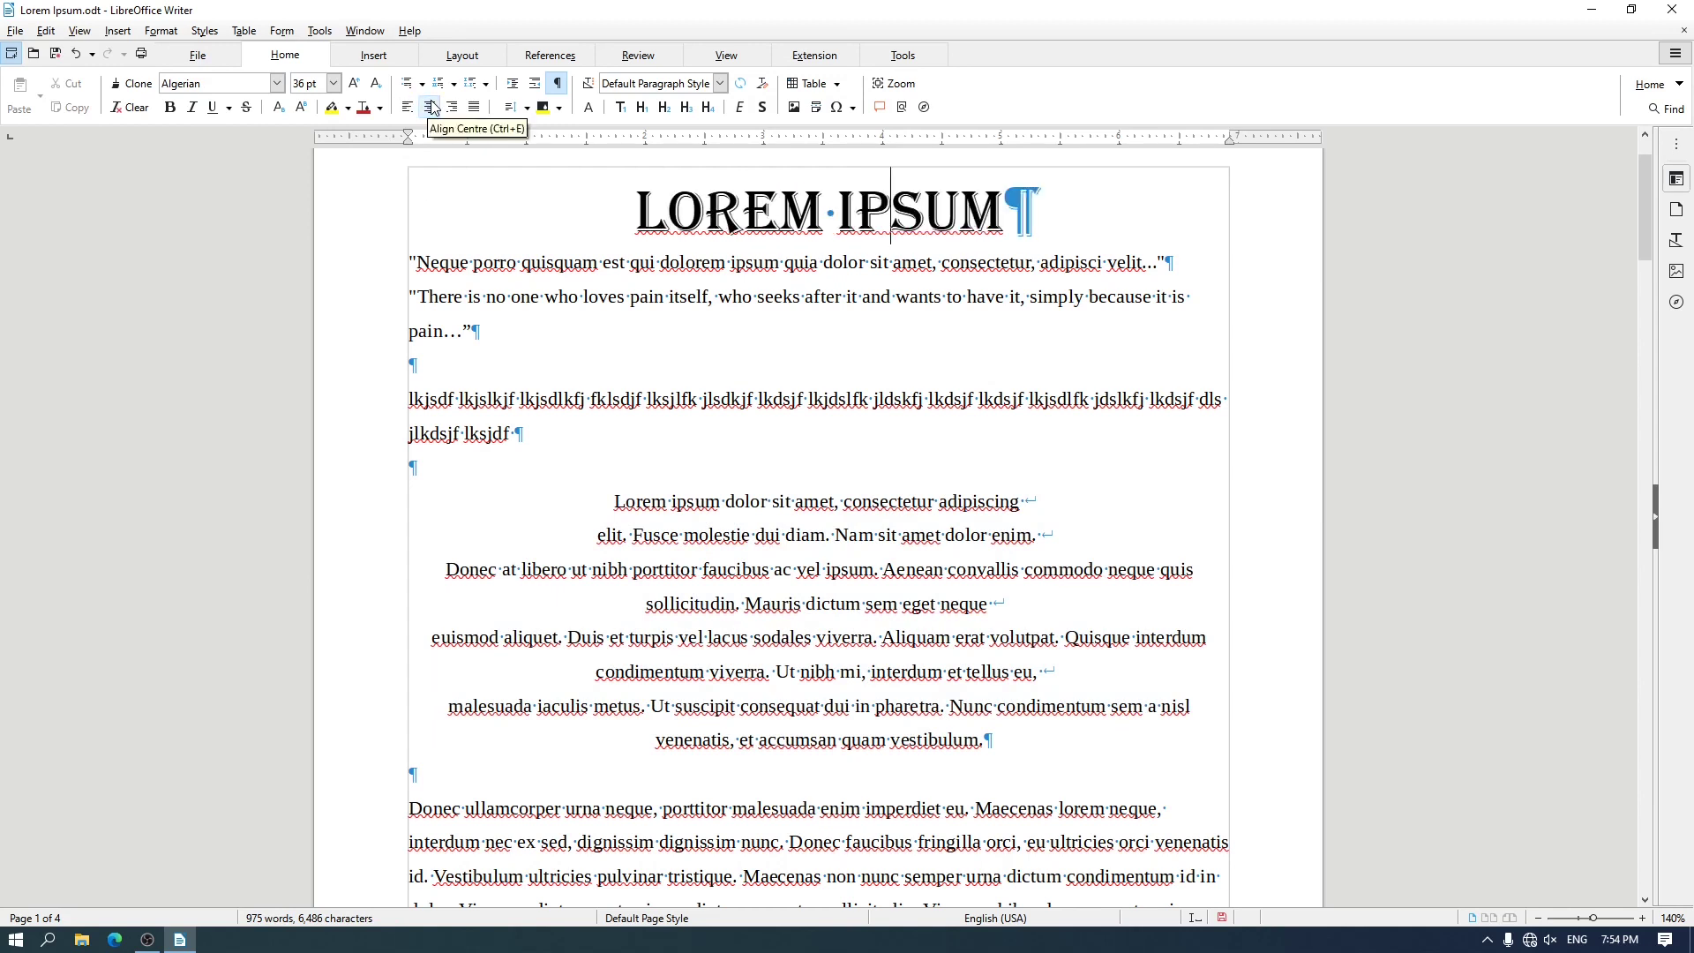
Right-align the "Lorem ipsum dolor" body paragraph and the two quote paragraphs below the title
left_click_drag(601, 501, 984, 740)
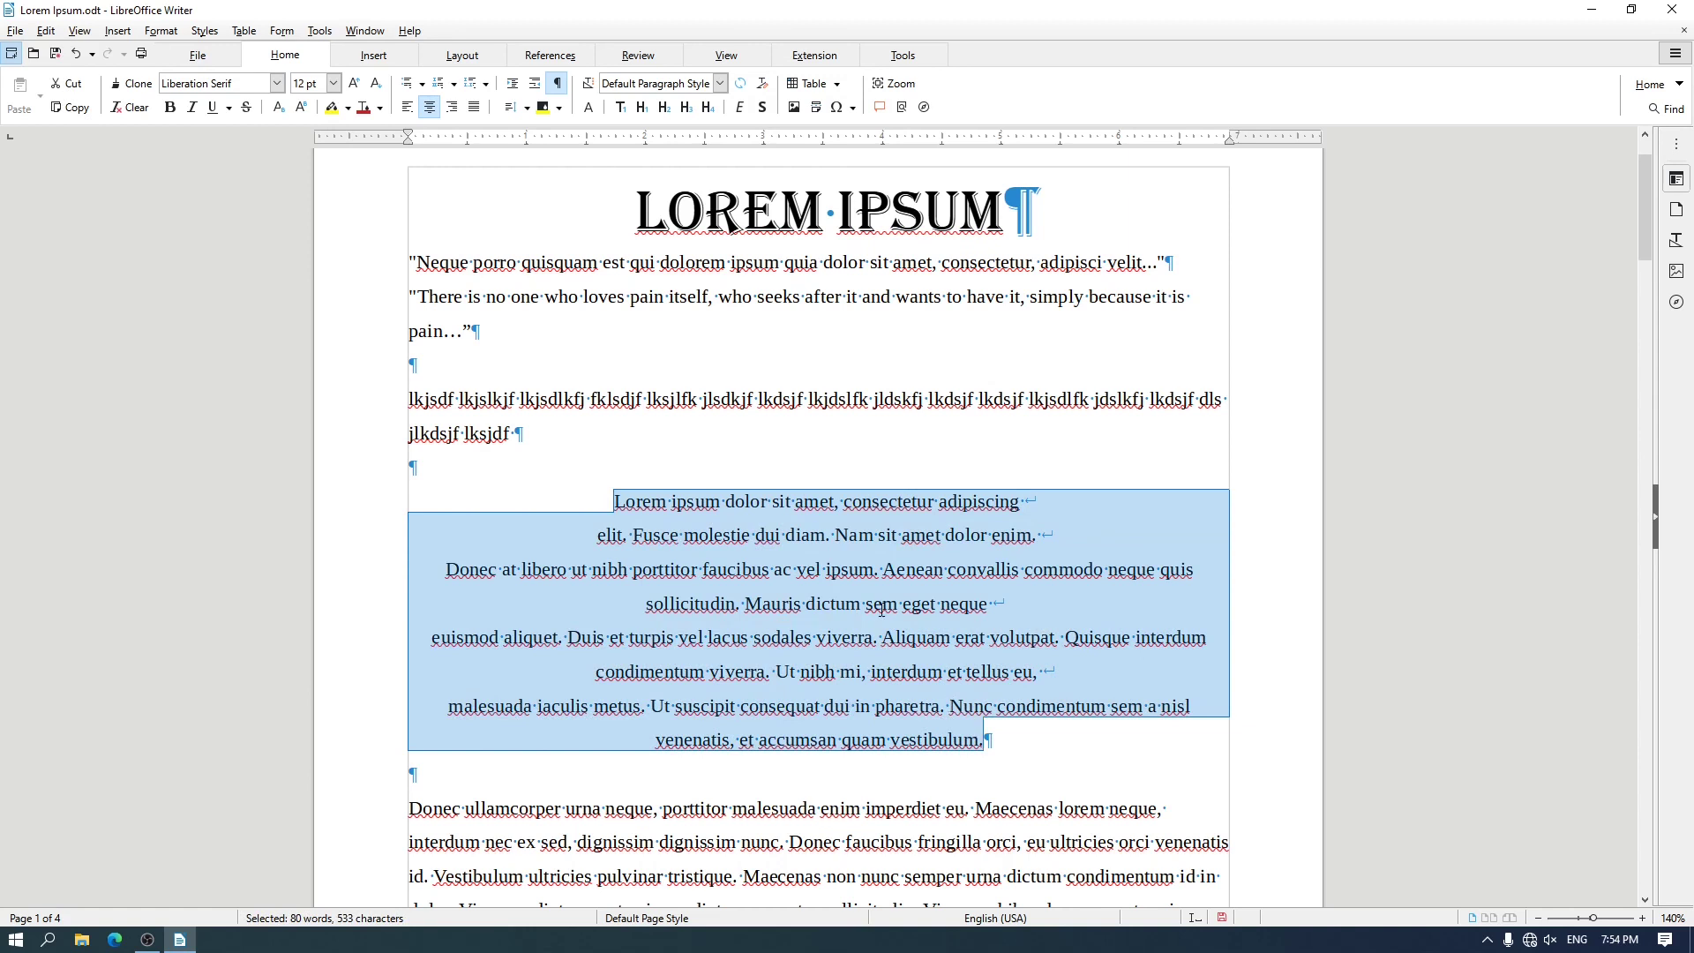
left_click(452, 107)
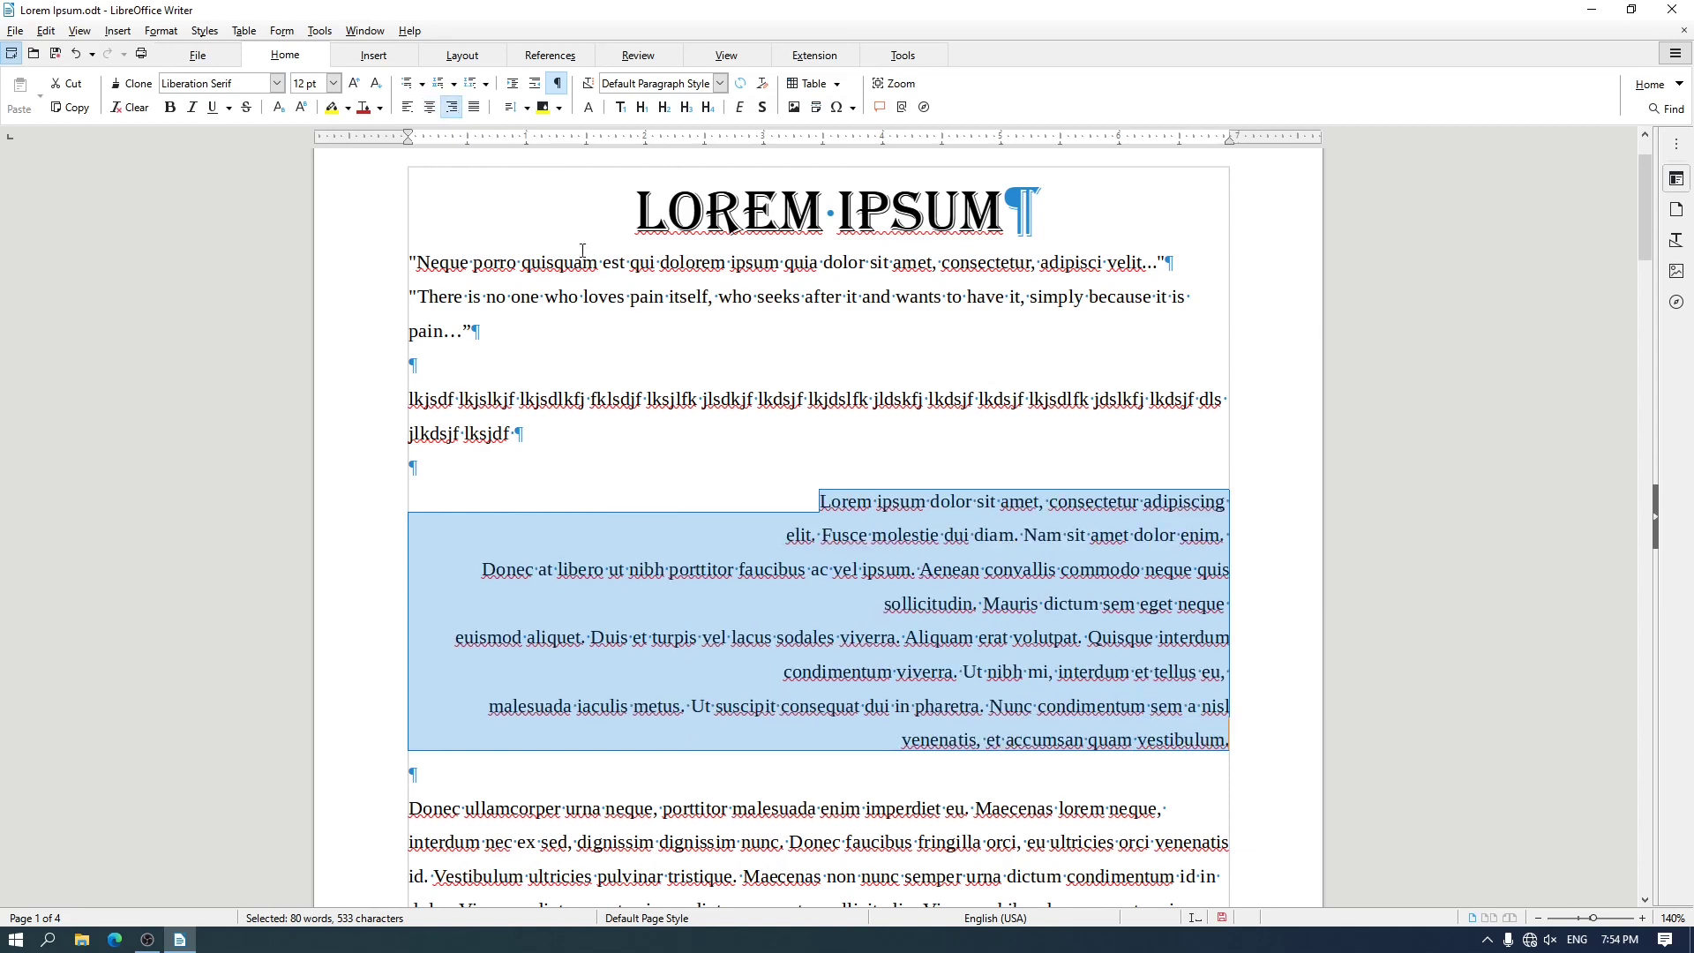
left_click(1084, 528)
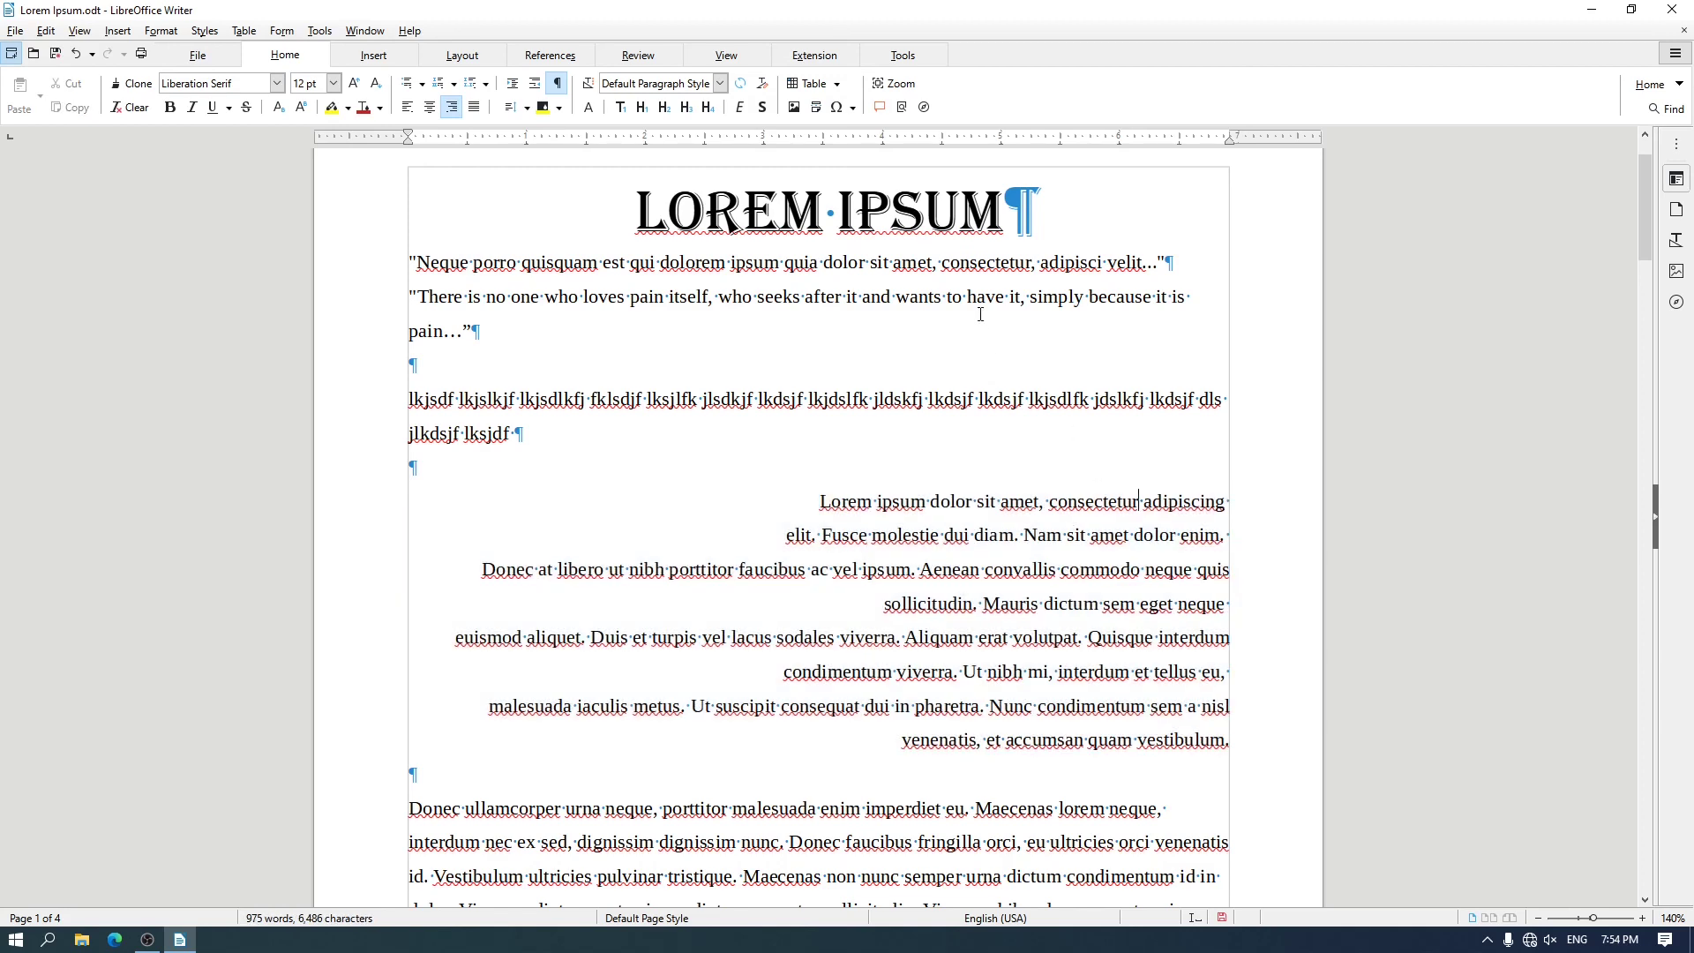
left_click(859, 241)
key("ctrl+r")
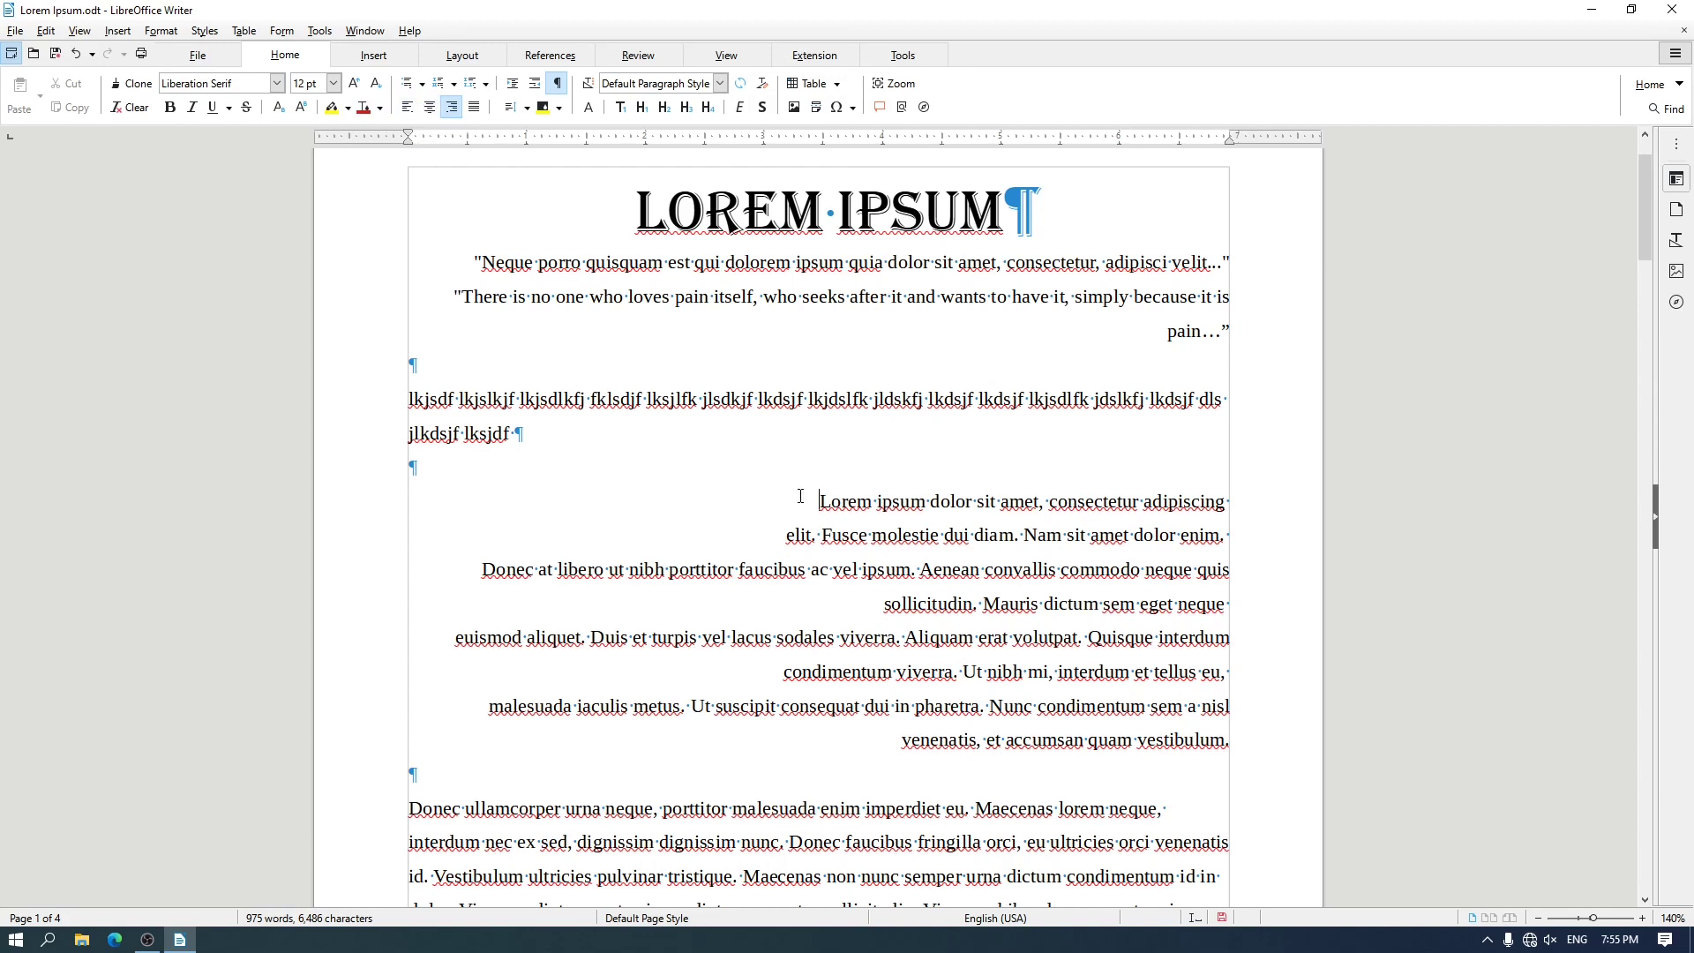
Try left, center and right alignment in turn on the "Lorem ipsum dolor" paragraph, finishing with right alignment
left_click_drag(801, 496, 1263, 736)
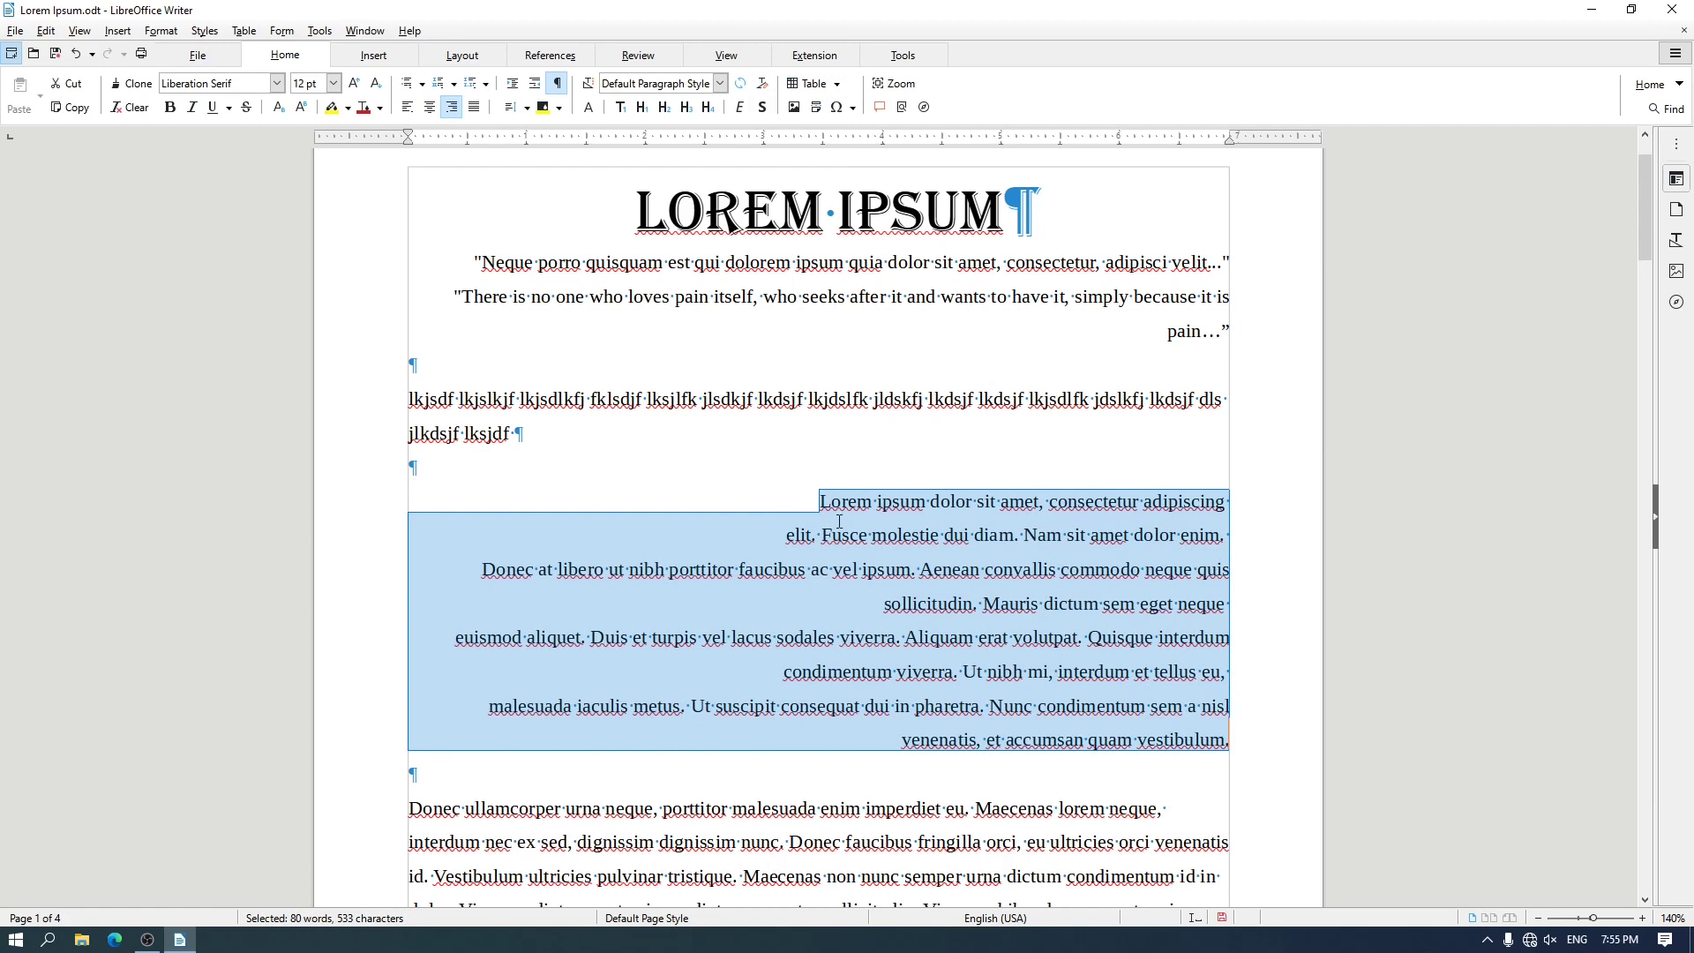
left_click(911, 544)
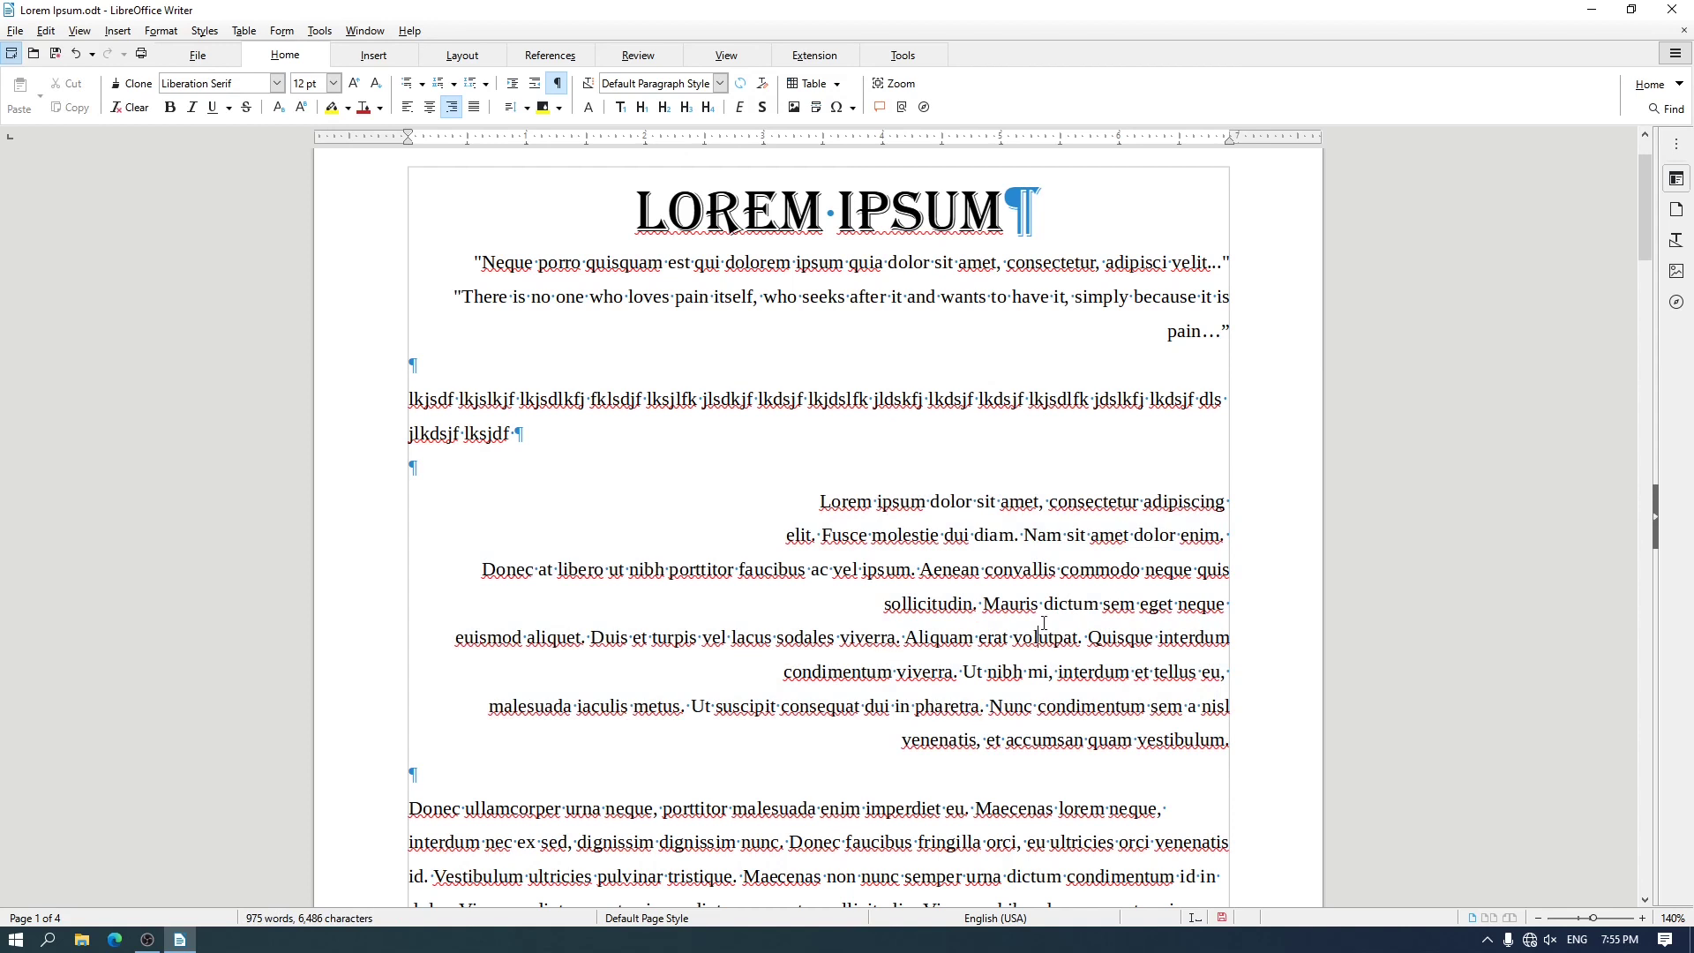
left_click(1000, 533)
left_click(430, 110)
left_click(407, 107)
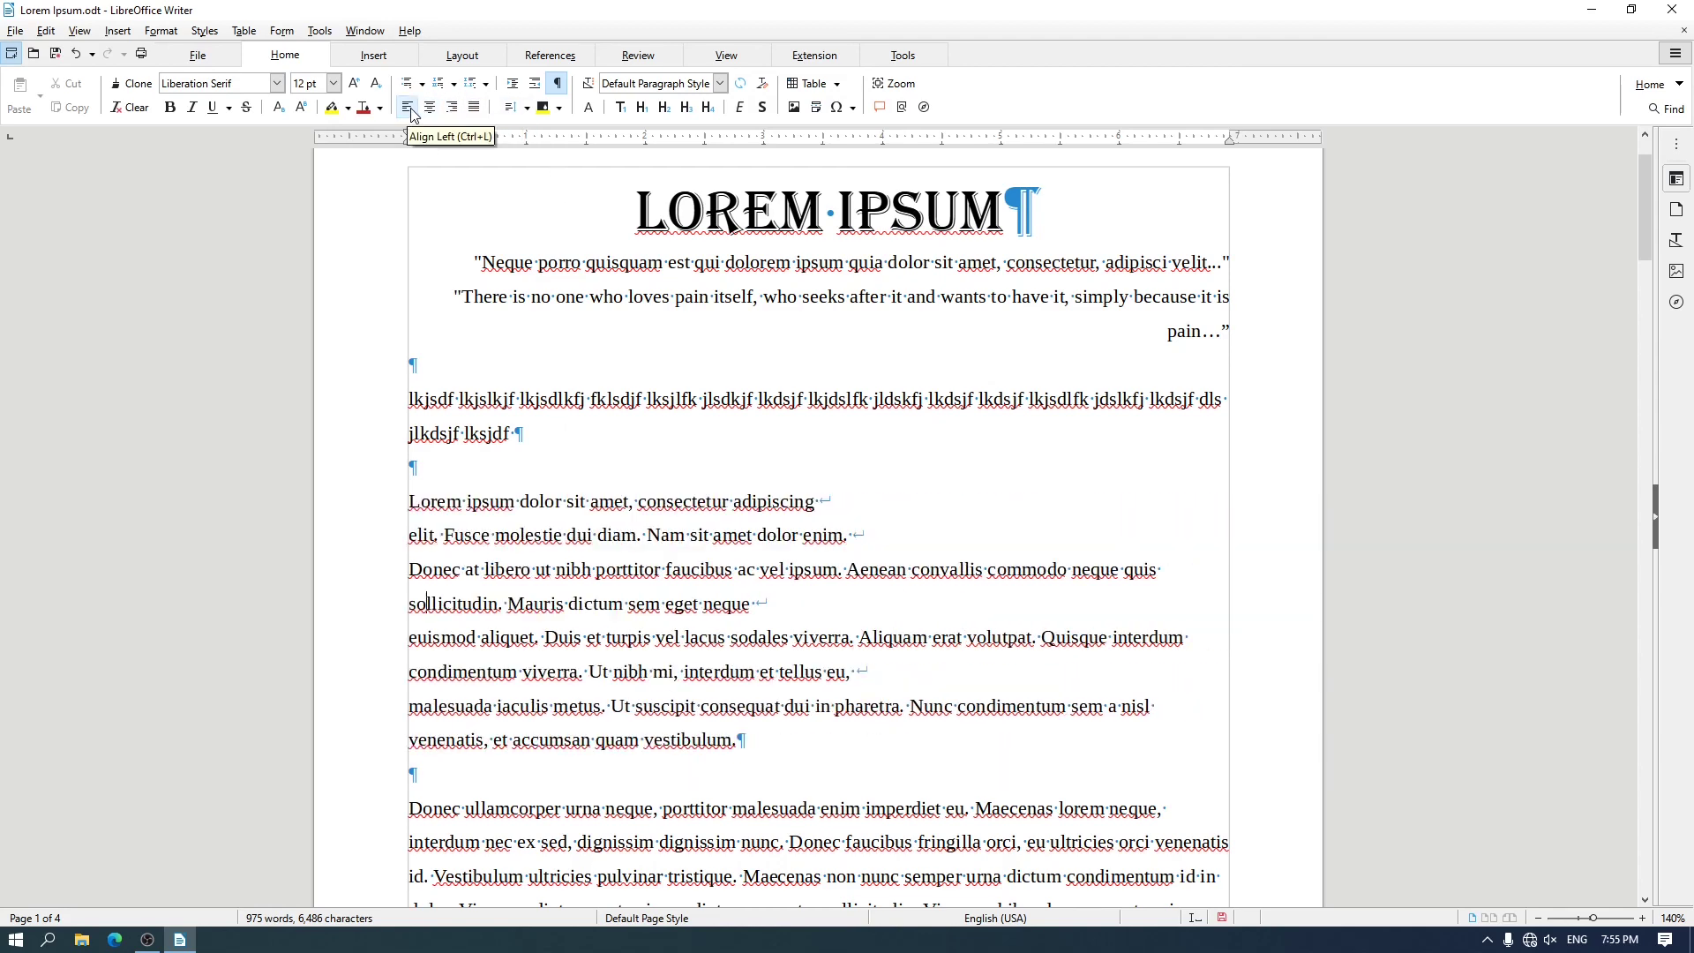
left_click(425, 108)
left_click(454, 108)
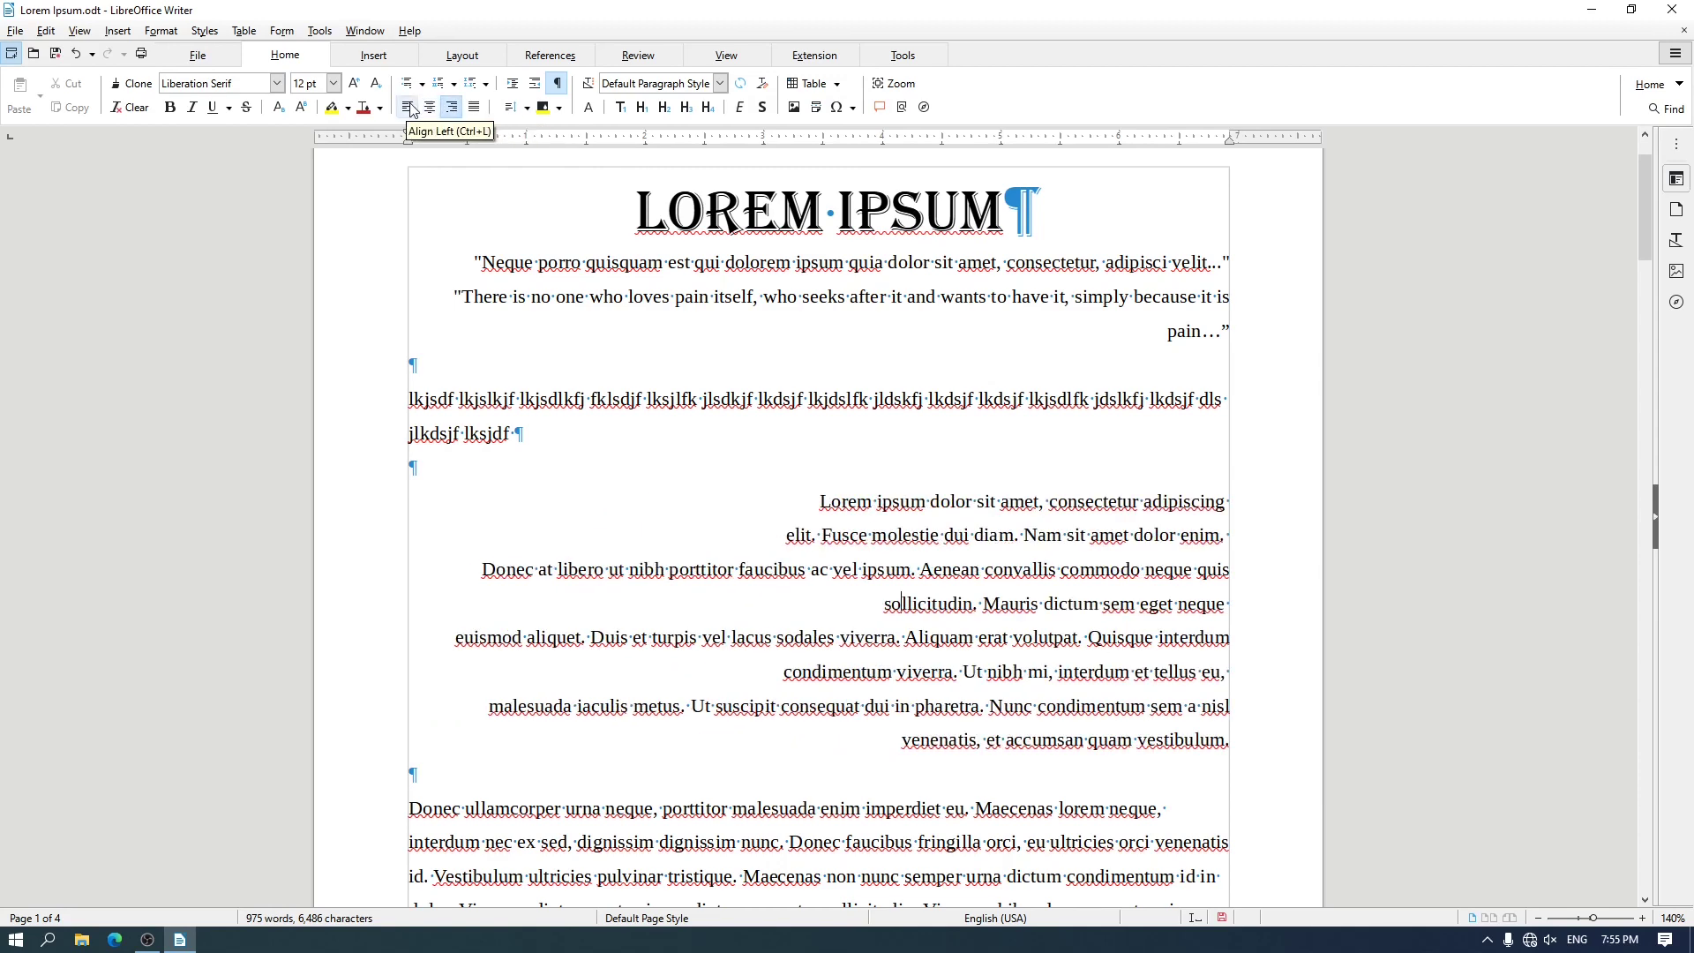
left_click(410, 108)
left_click(424, 107)
left_click(452, 107)
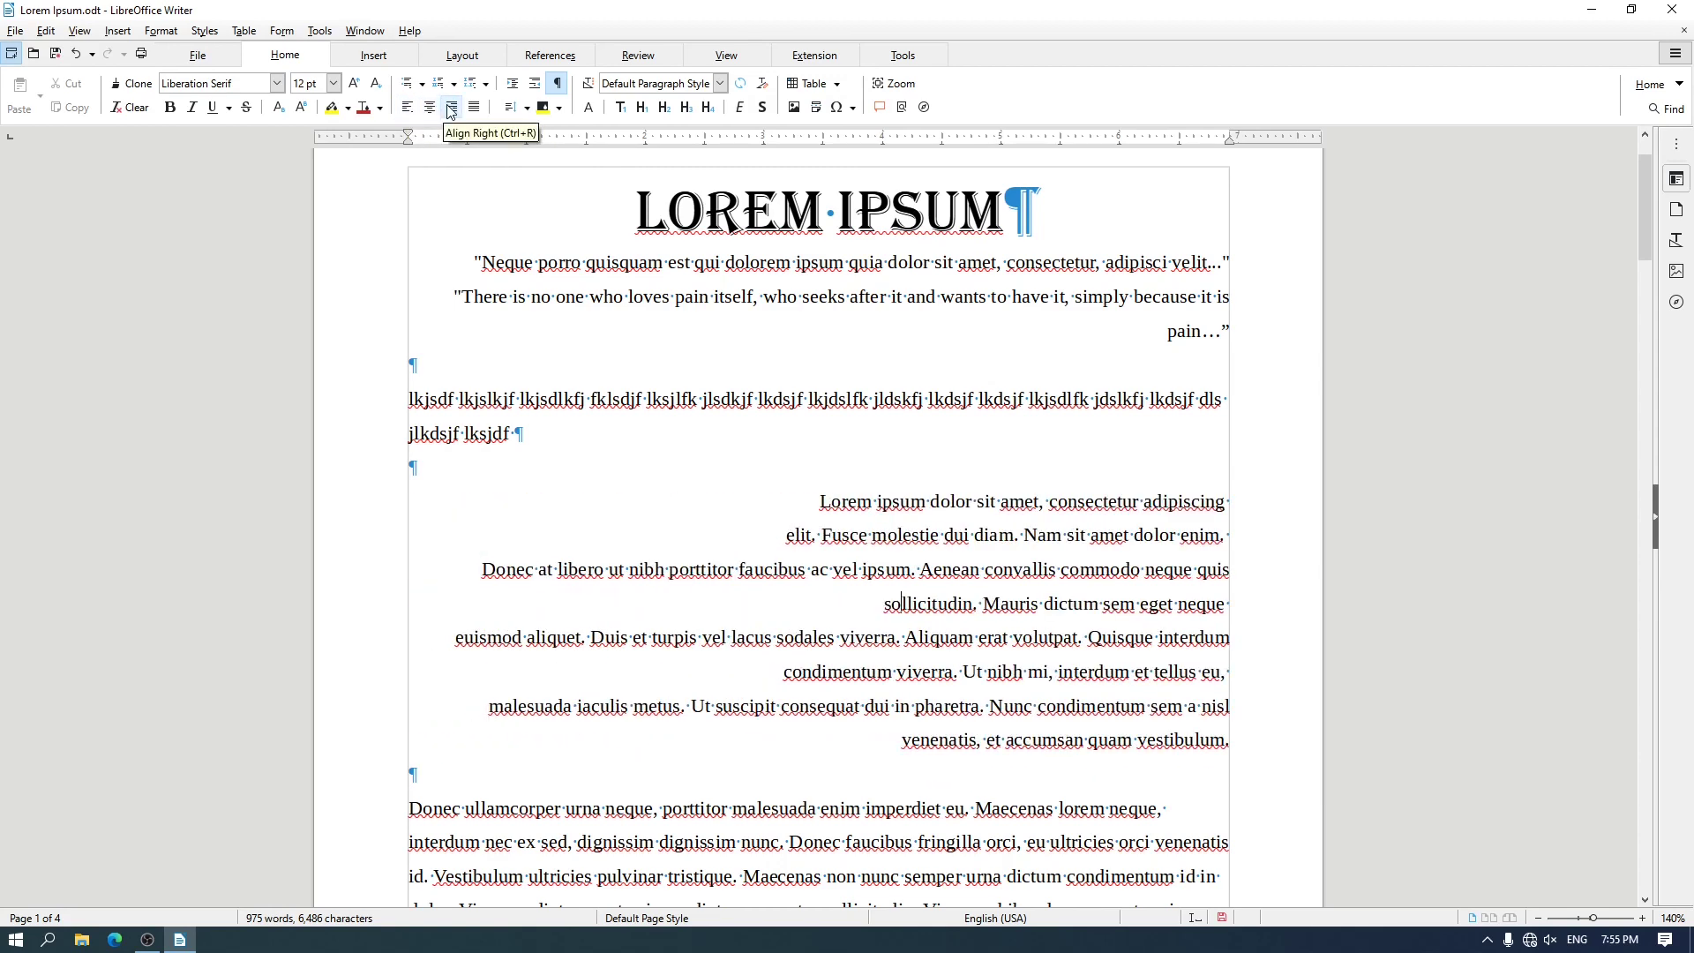
Justify the body paragraph that starts with "Donec ullamcorper urna neque"
scroll(569, 186, "down", 3)
scroll(569, 185, "down", 2)
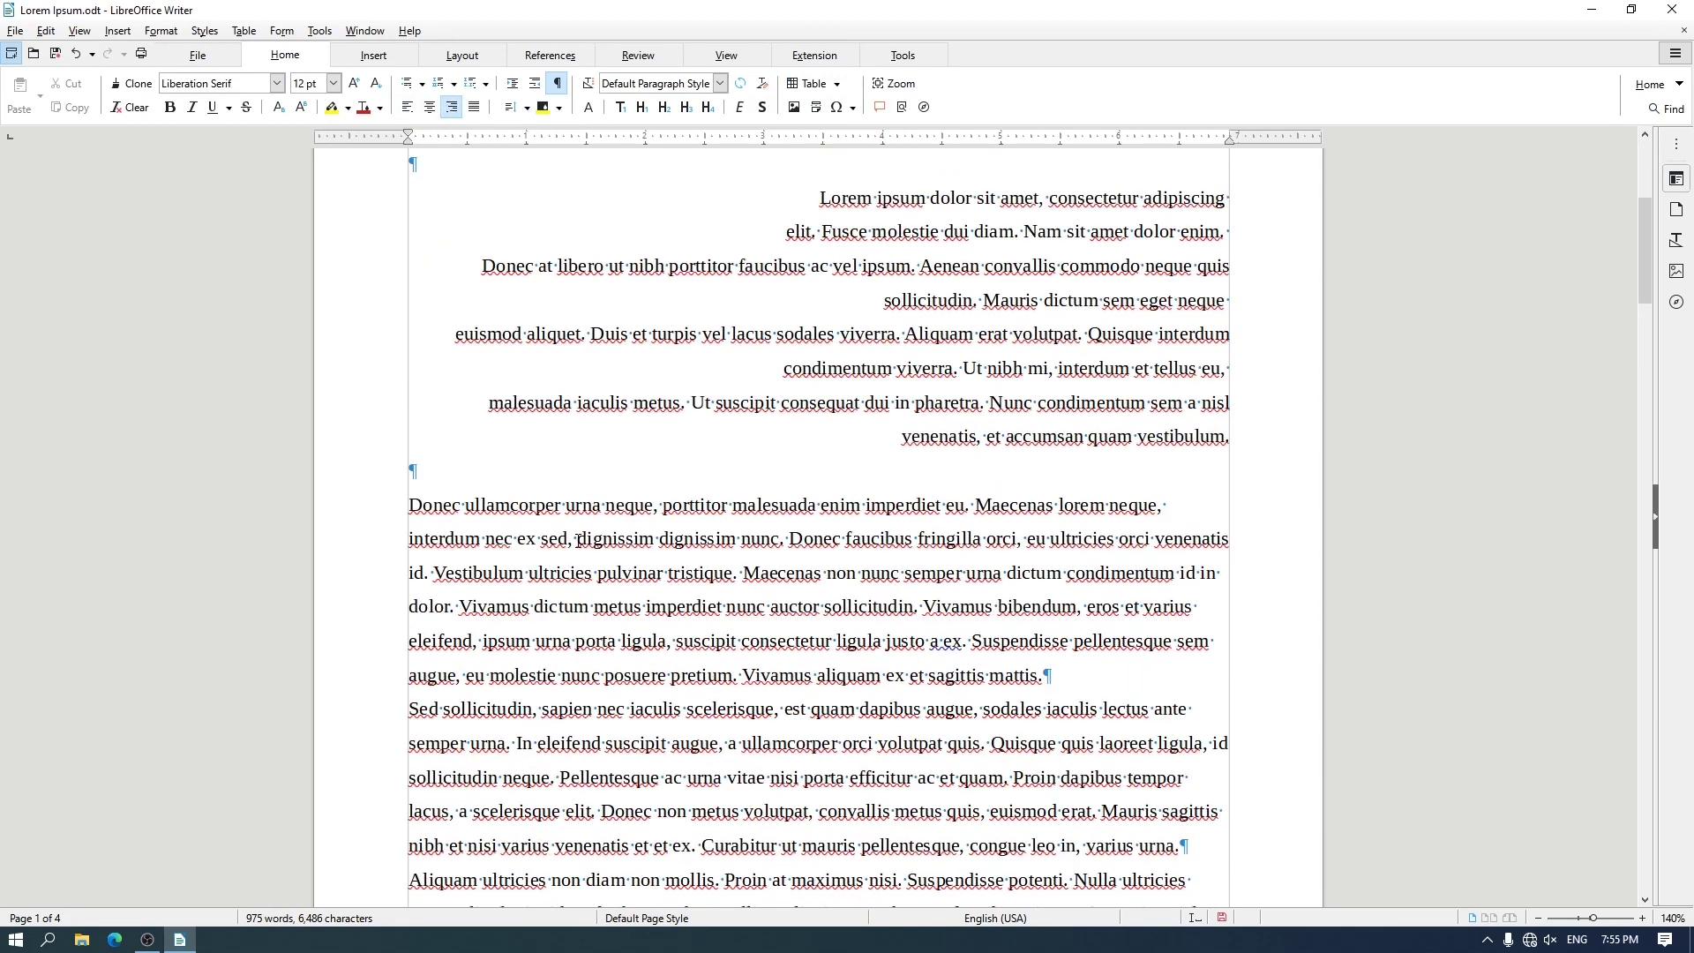
left_click(578, 540)
scroll(591, 529, "down", 2)
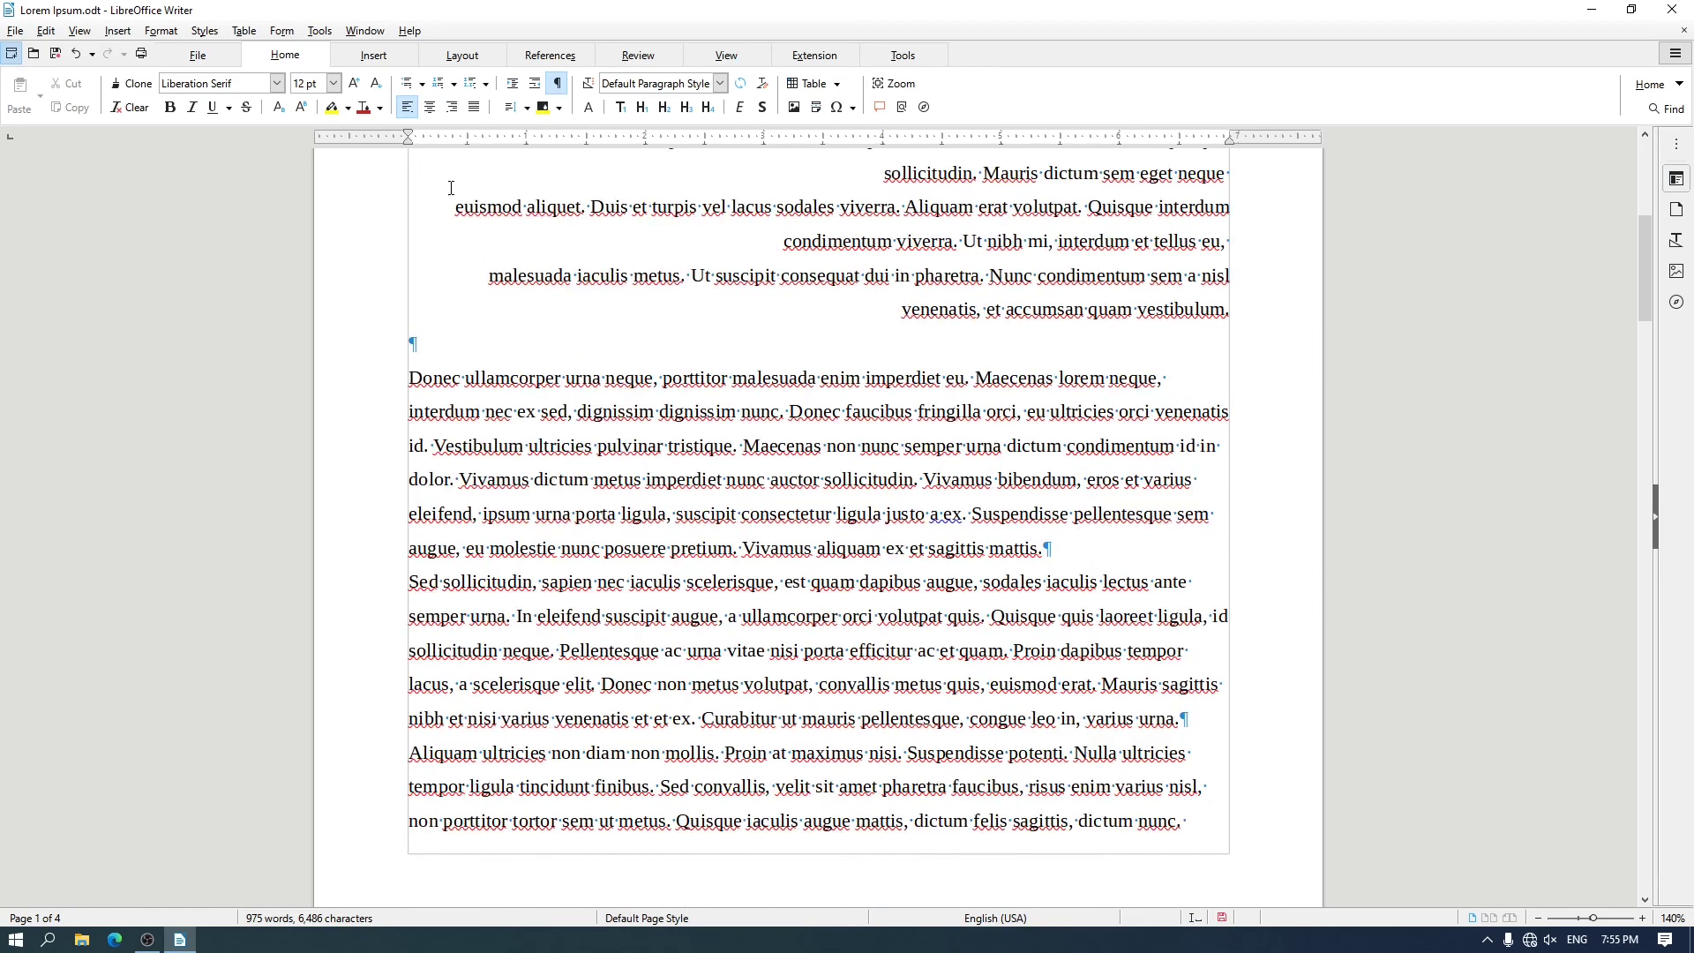
left_click(474, 107)
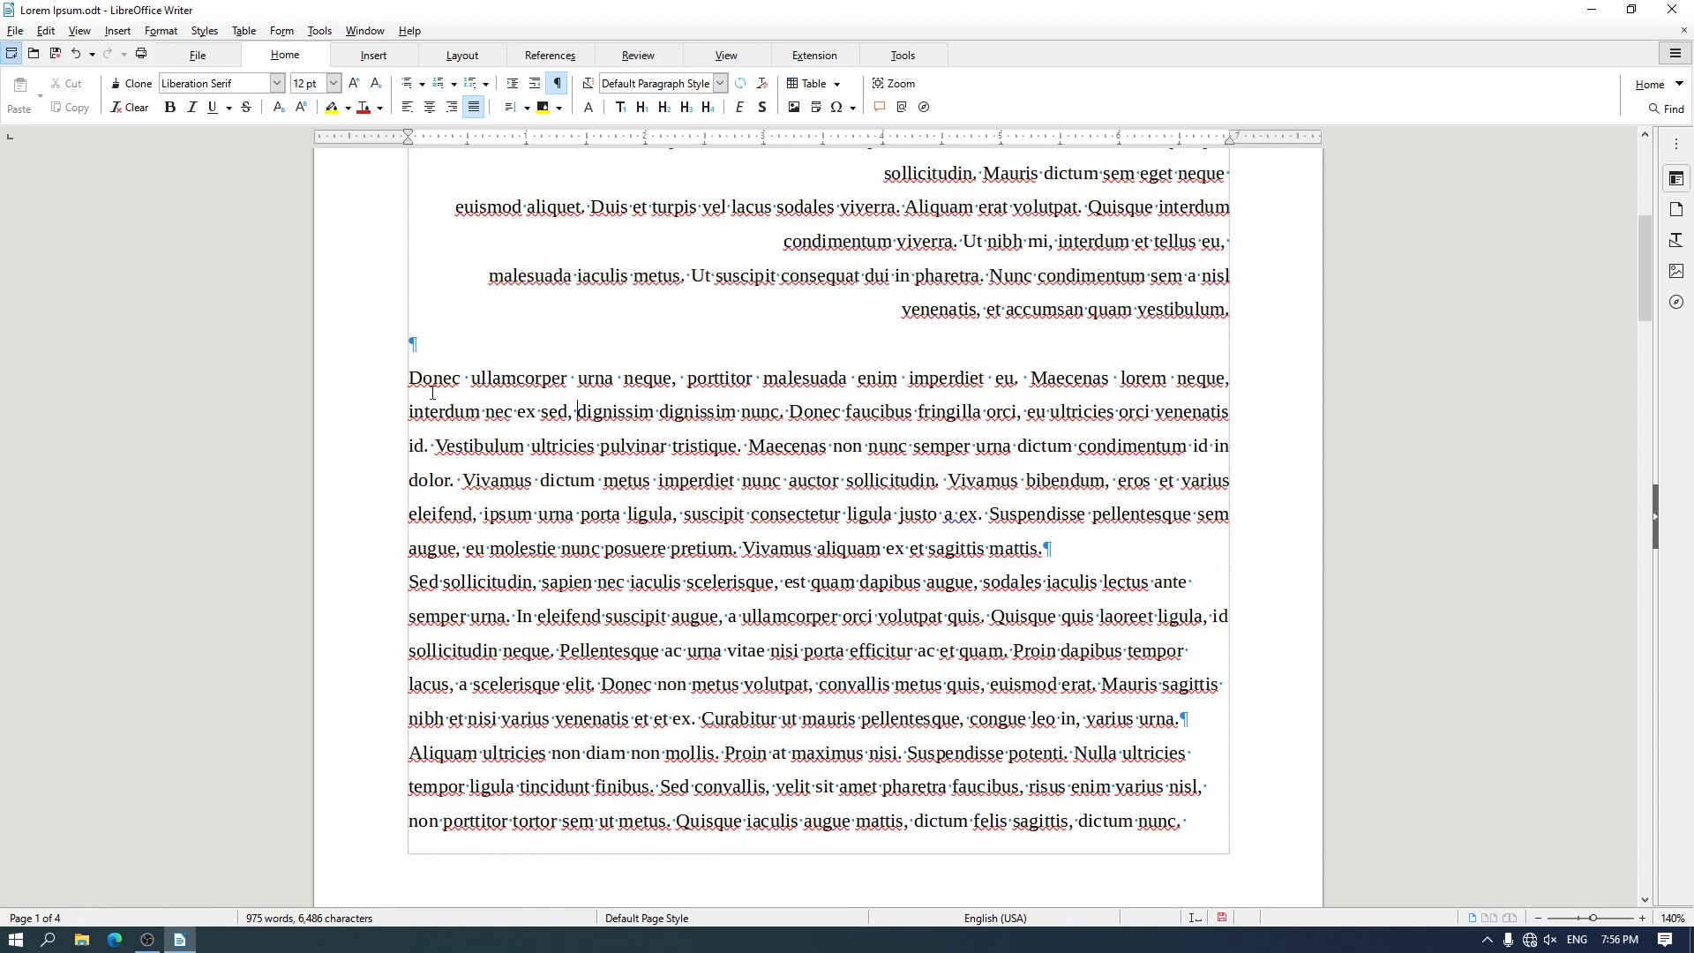
Hide the formatting marks in the document
scroll(571, 430, "up", 3)
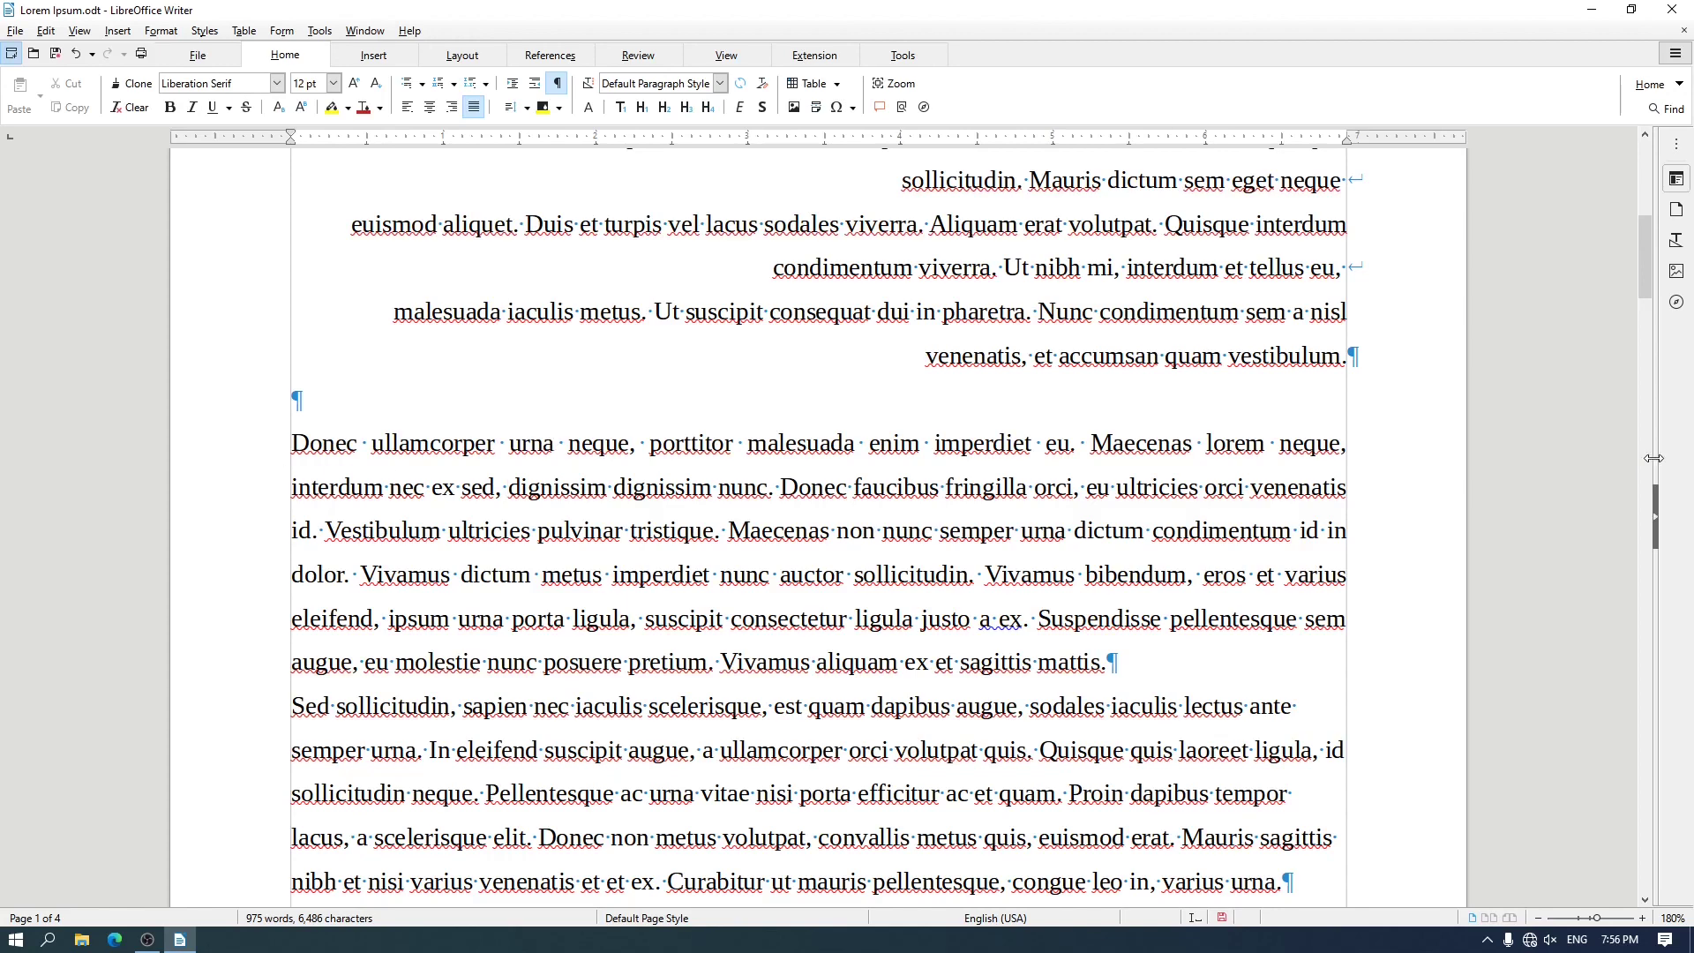
left_click(555, 91)
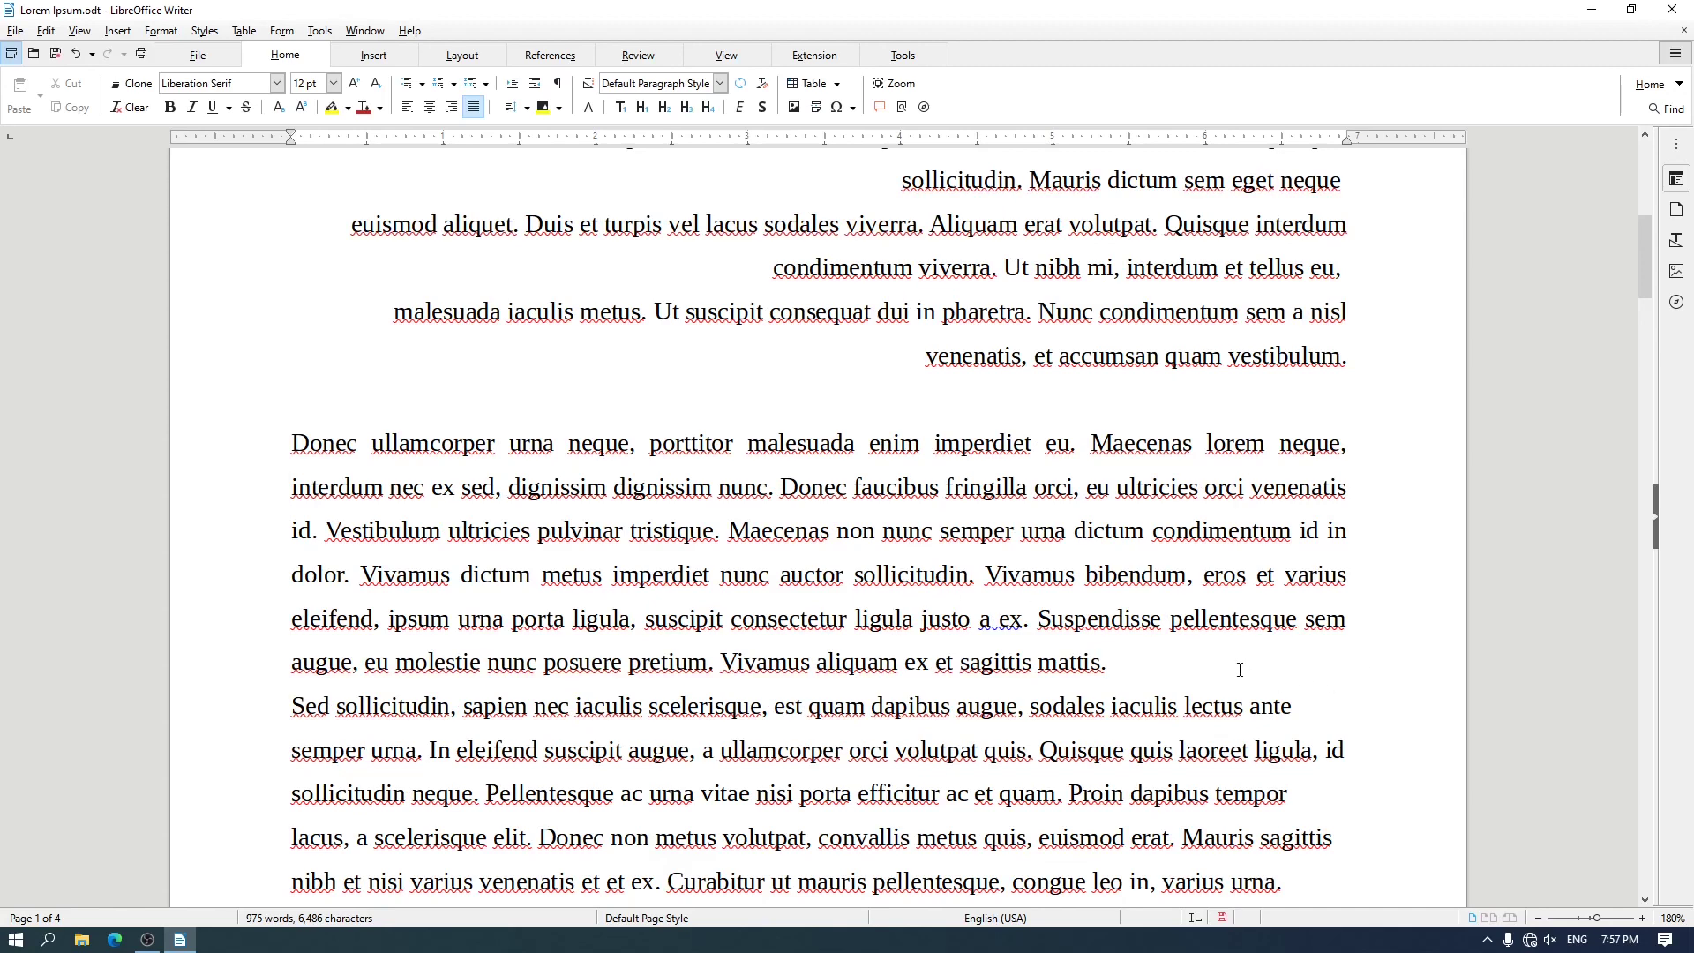
key("Return")
Justify the "Lorem ipsum dolor" body paragraph above the "Donec ullamcorper urna neque" paragraph
scroll(942, 575, "up", 3)
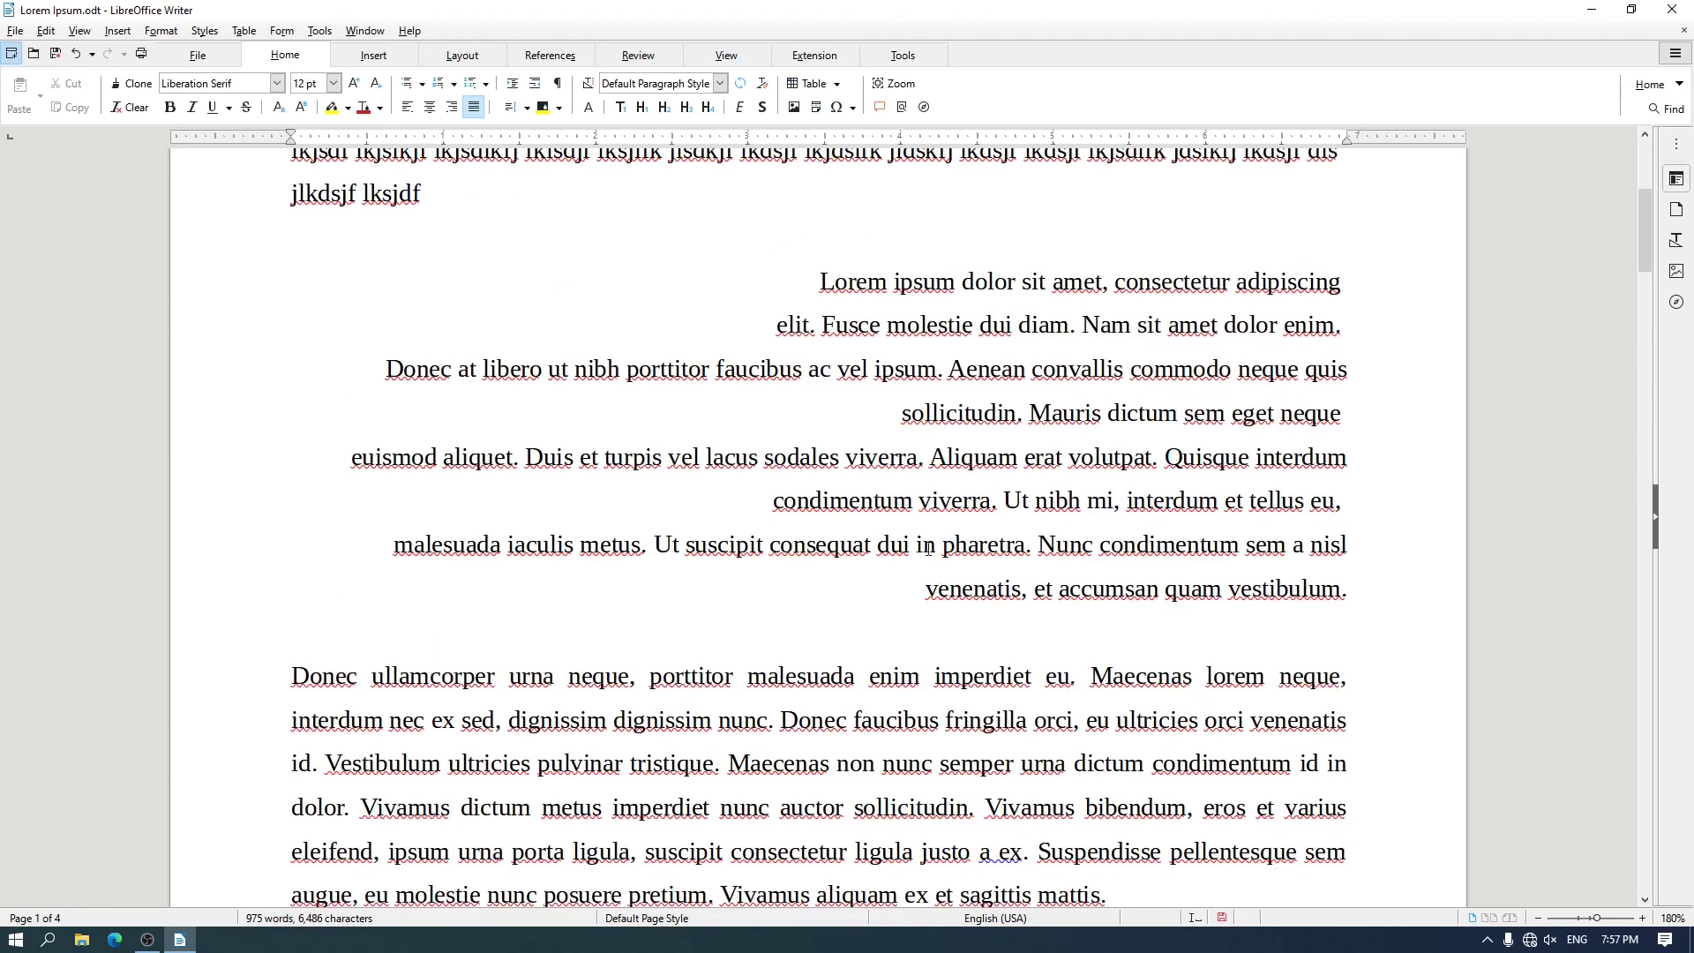
left_click_drag(790, 276, 1341, 584)
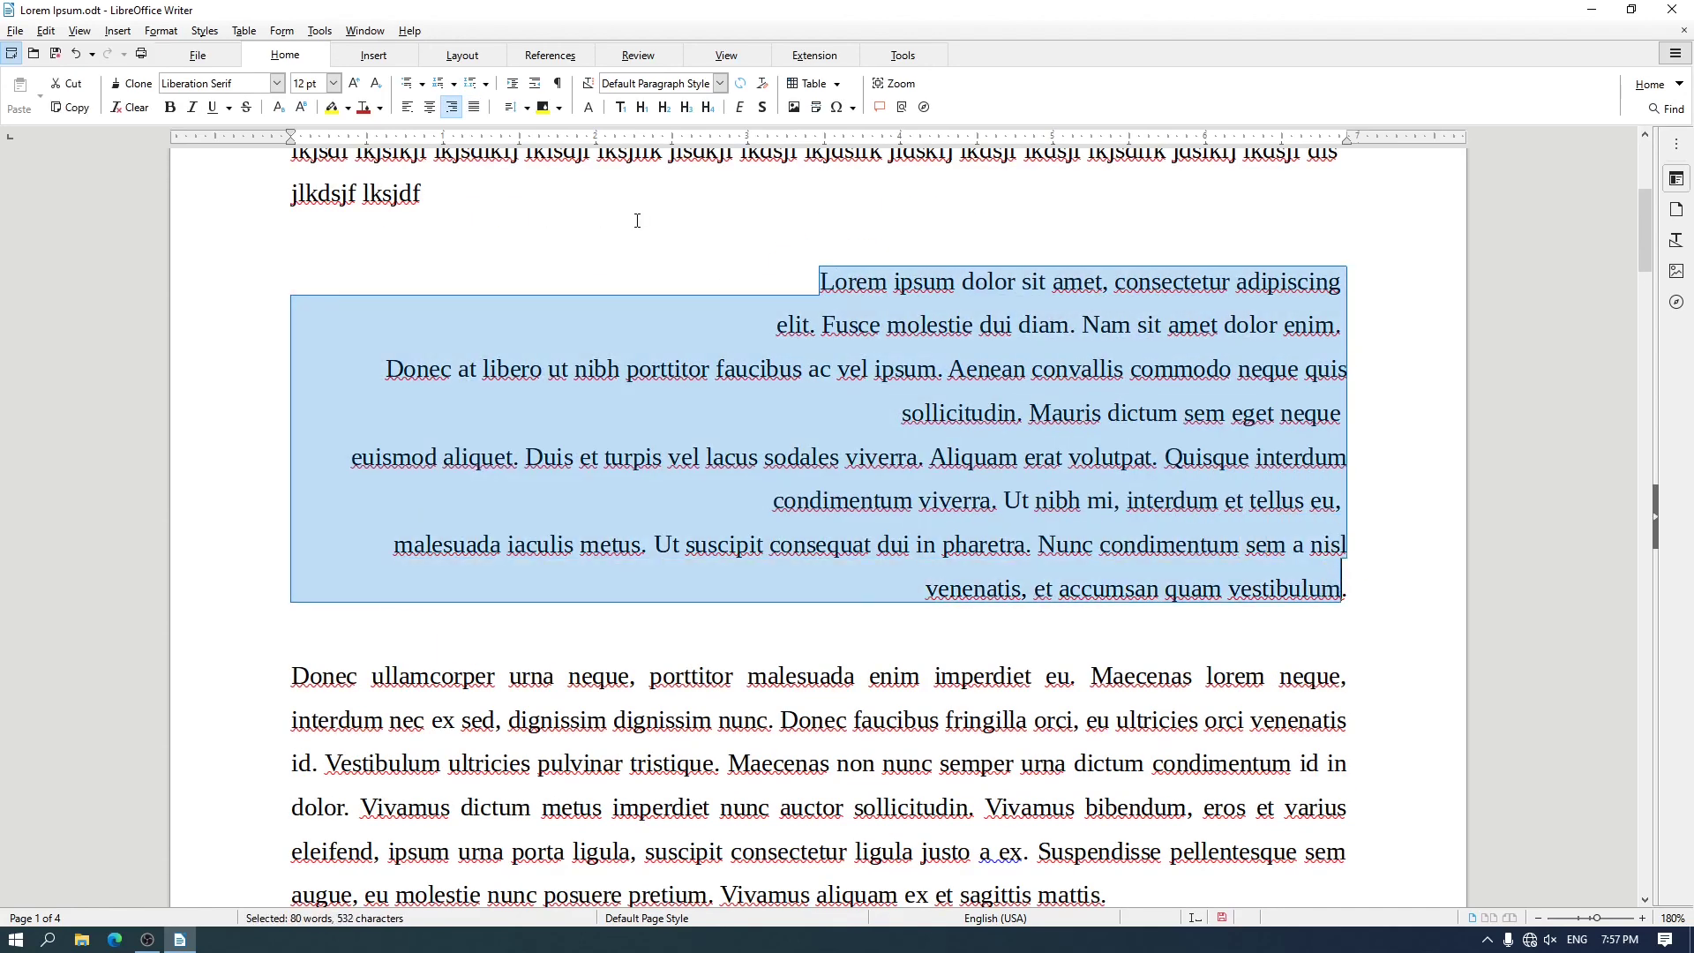
left_click(756, 325)
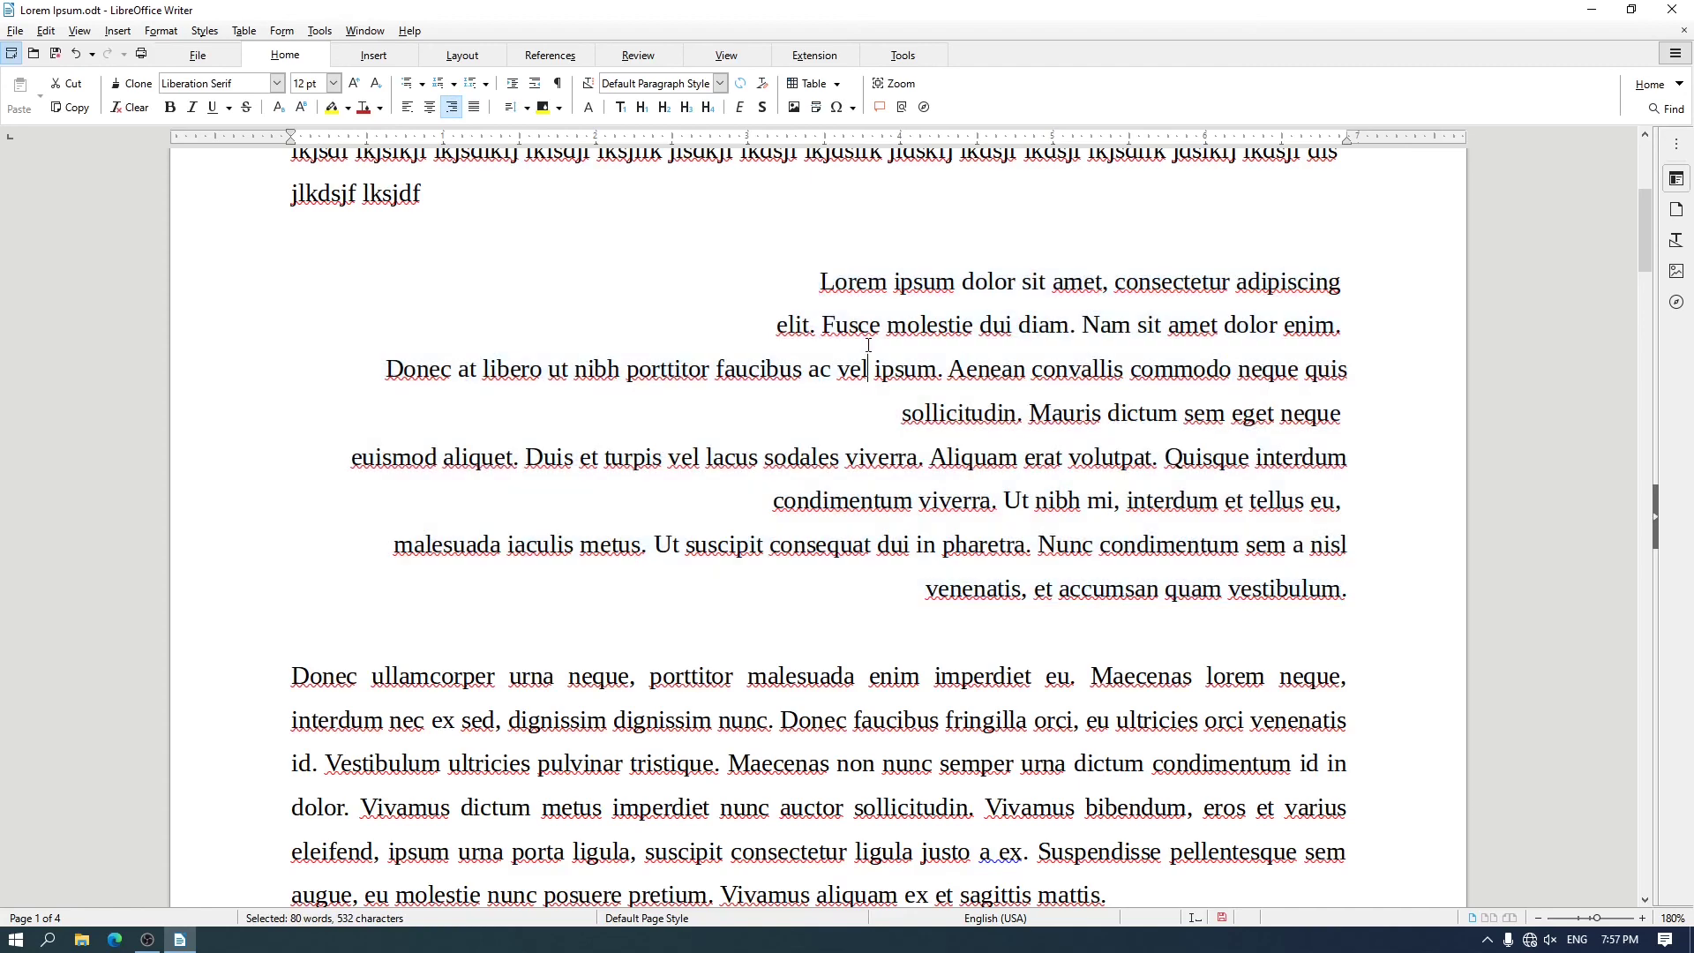
left_click(474, 107)
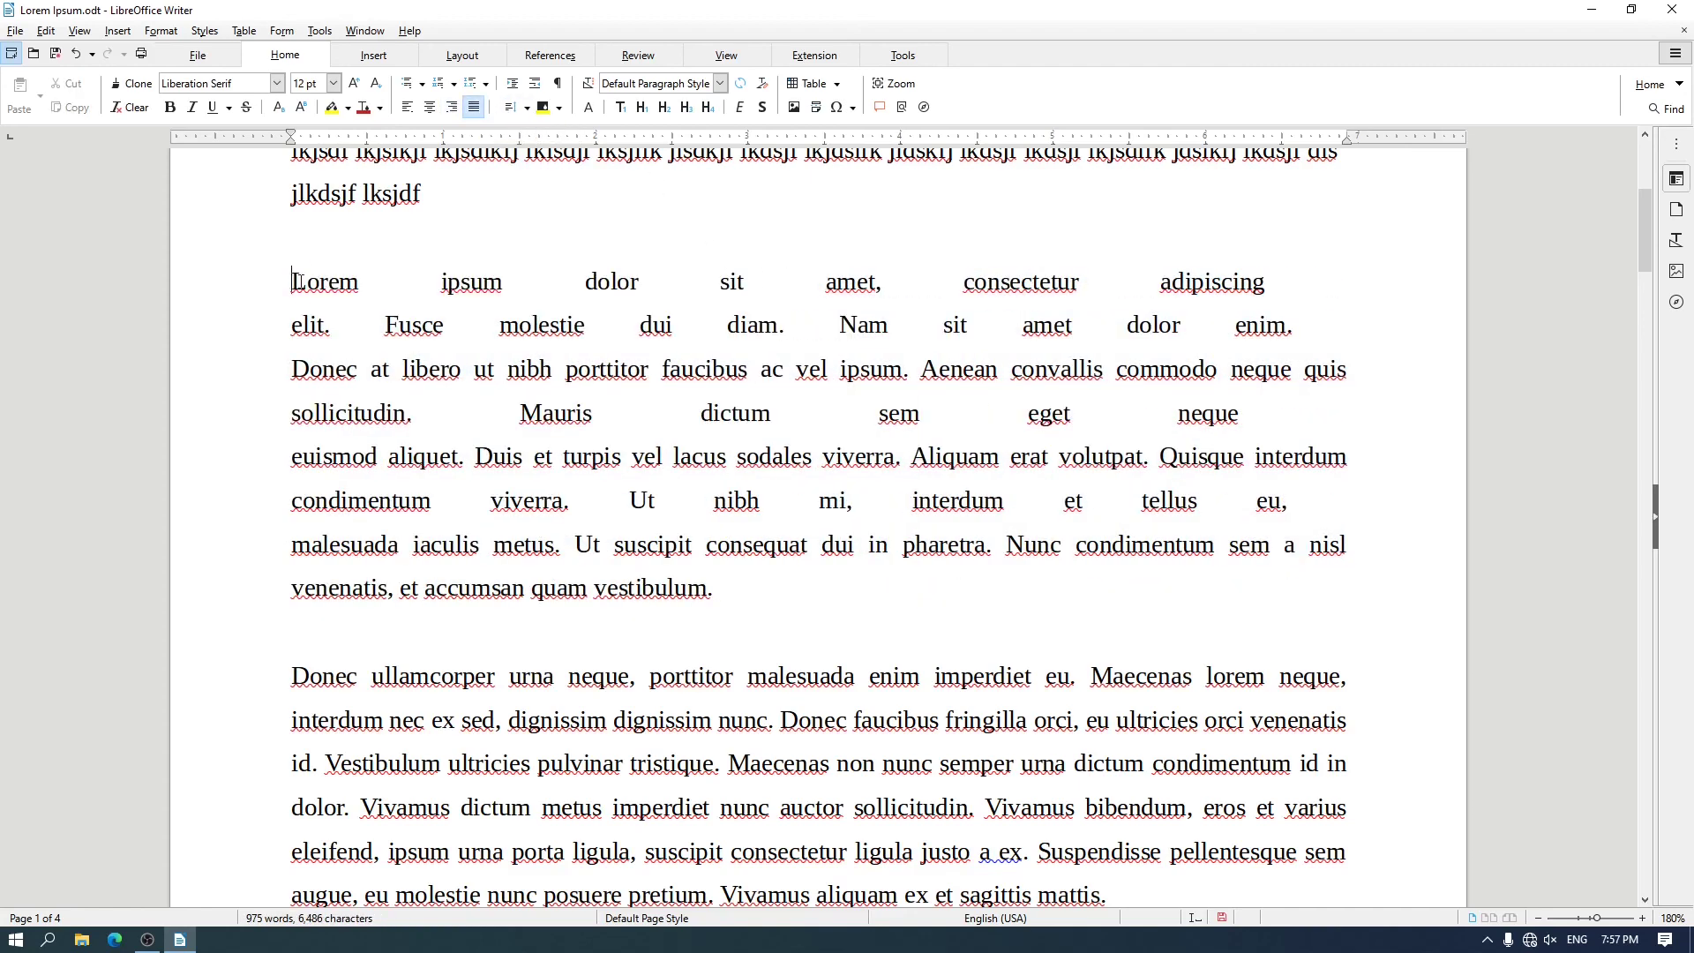
Select only the first two lines of the "Lorem ipsum dolor" paragraph and try left, center, right and justified alignment, finishing with center
left_click_drag(292, 282, 1338, 300)
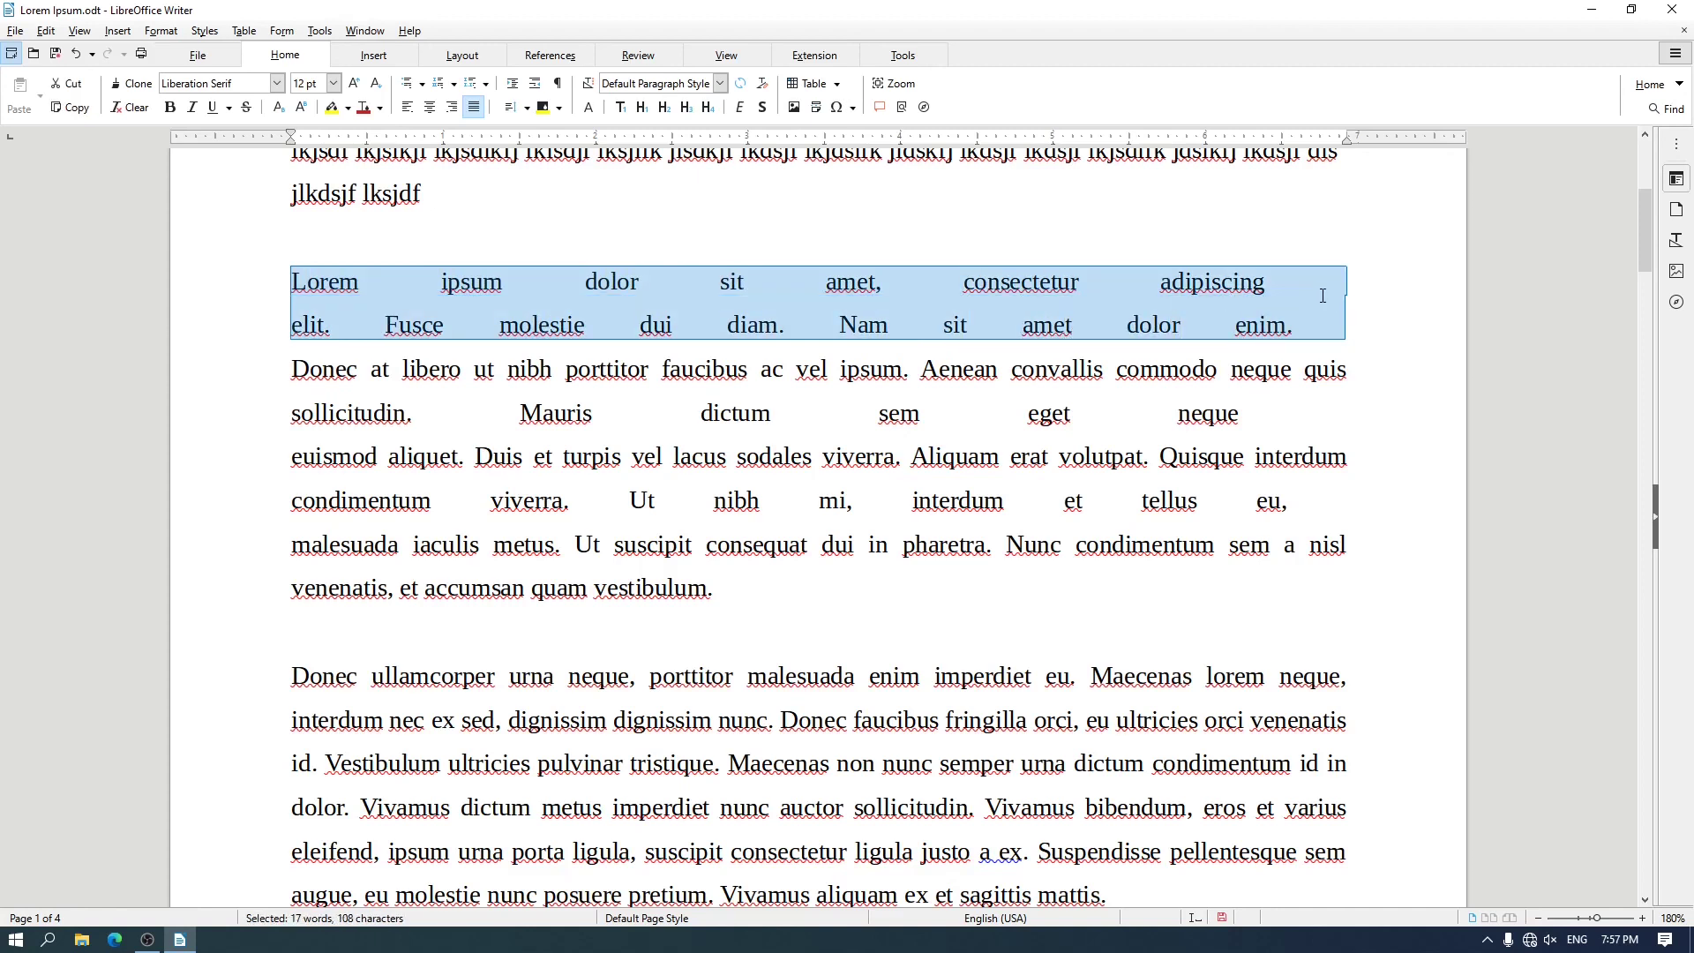
left_click(407, 107)
left_click(430, 107)
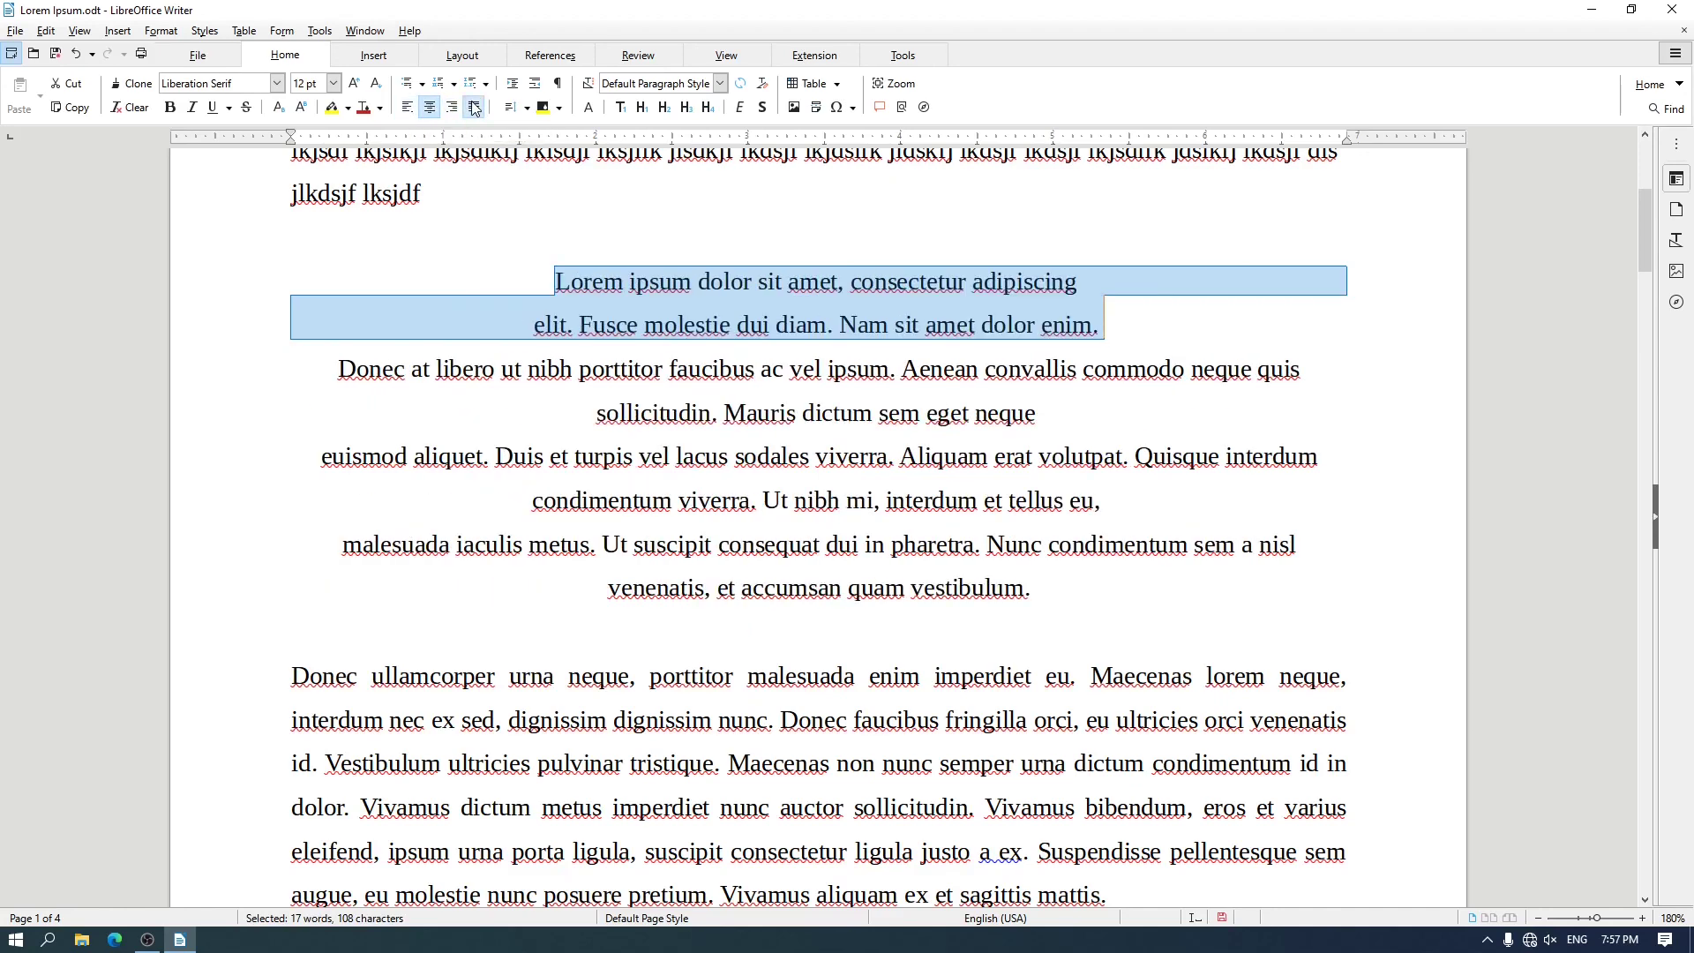
left_click(474, 107)
left_click(430, 109)
left_click(452, 109)
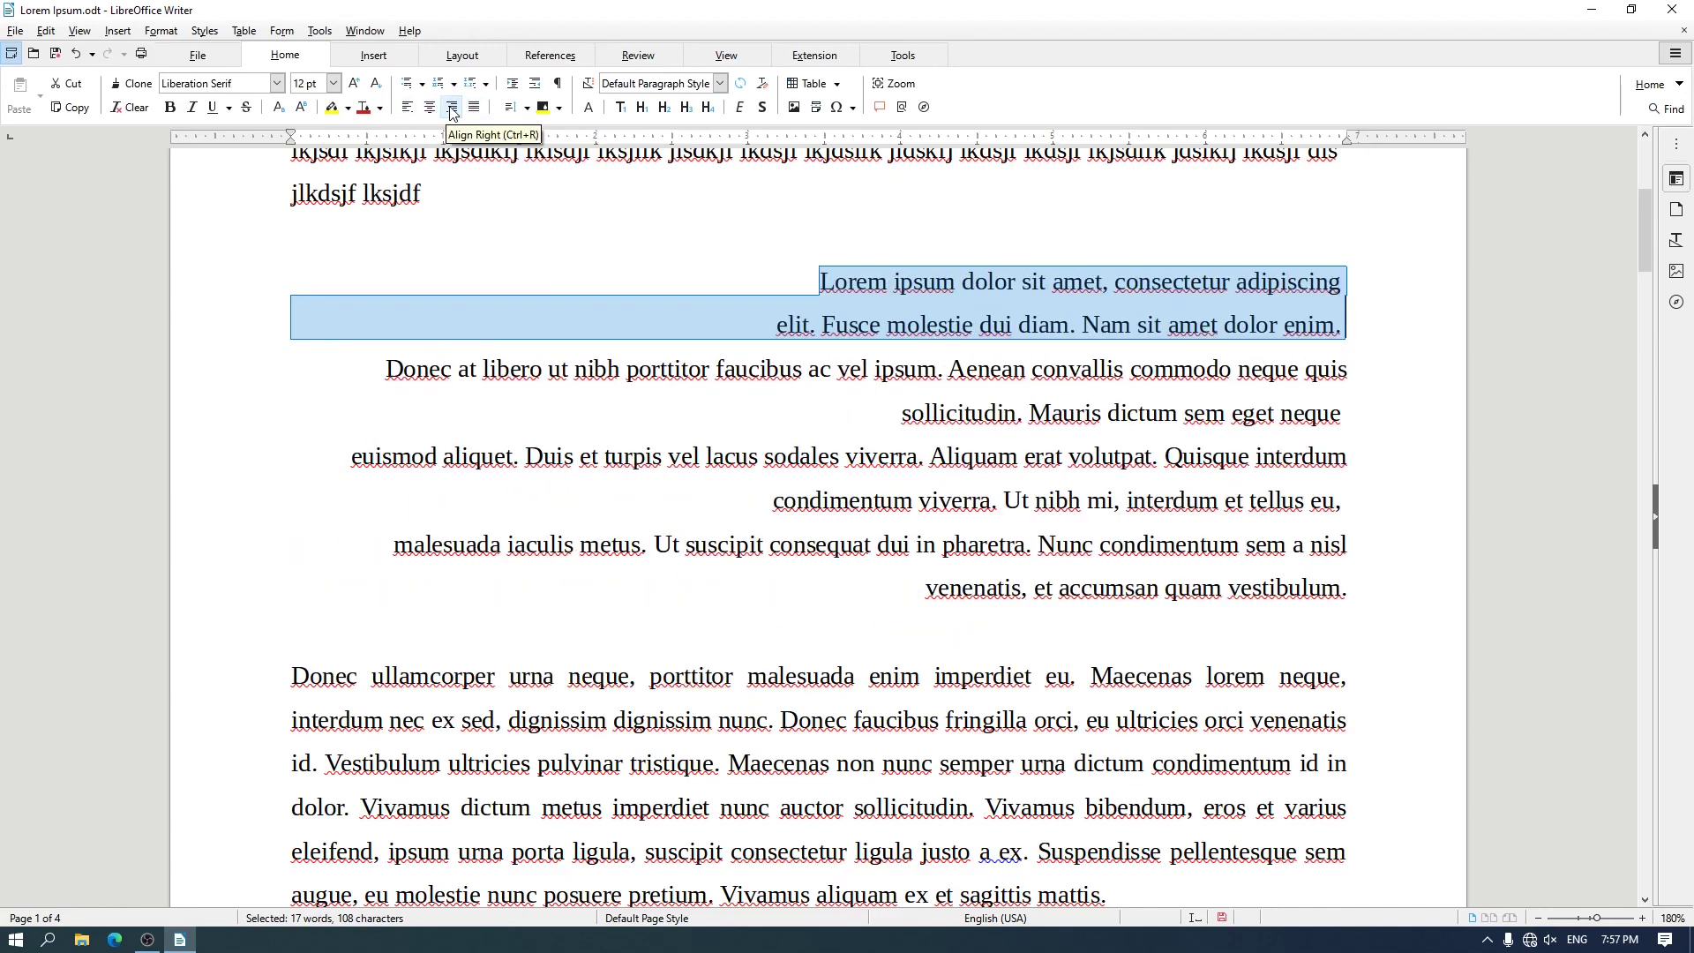
left_click(474, 108)
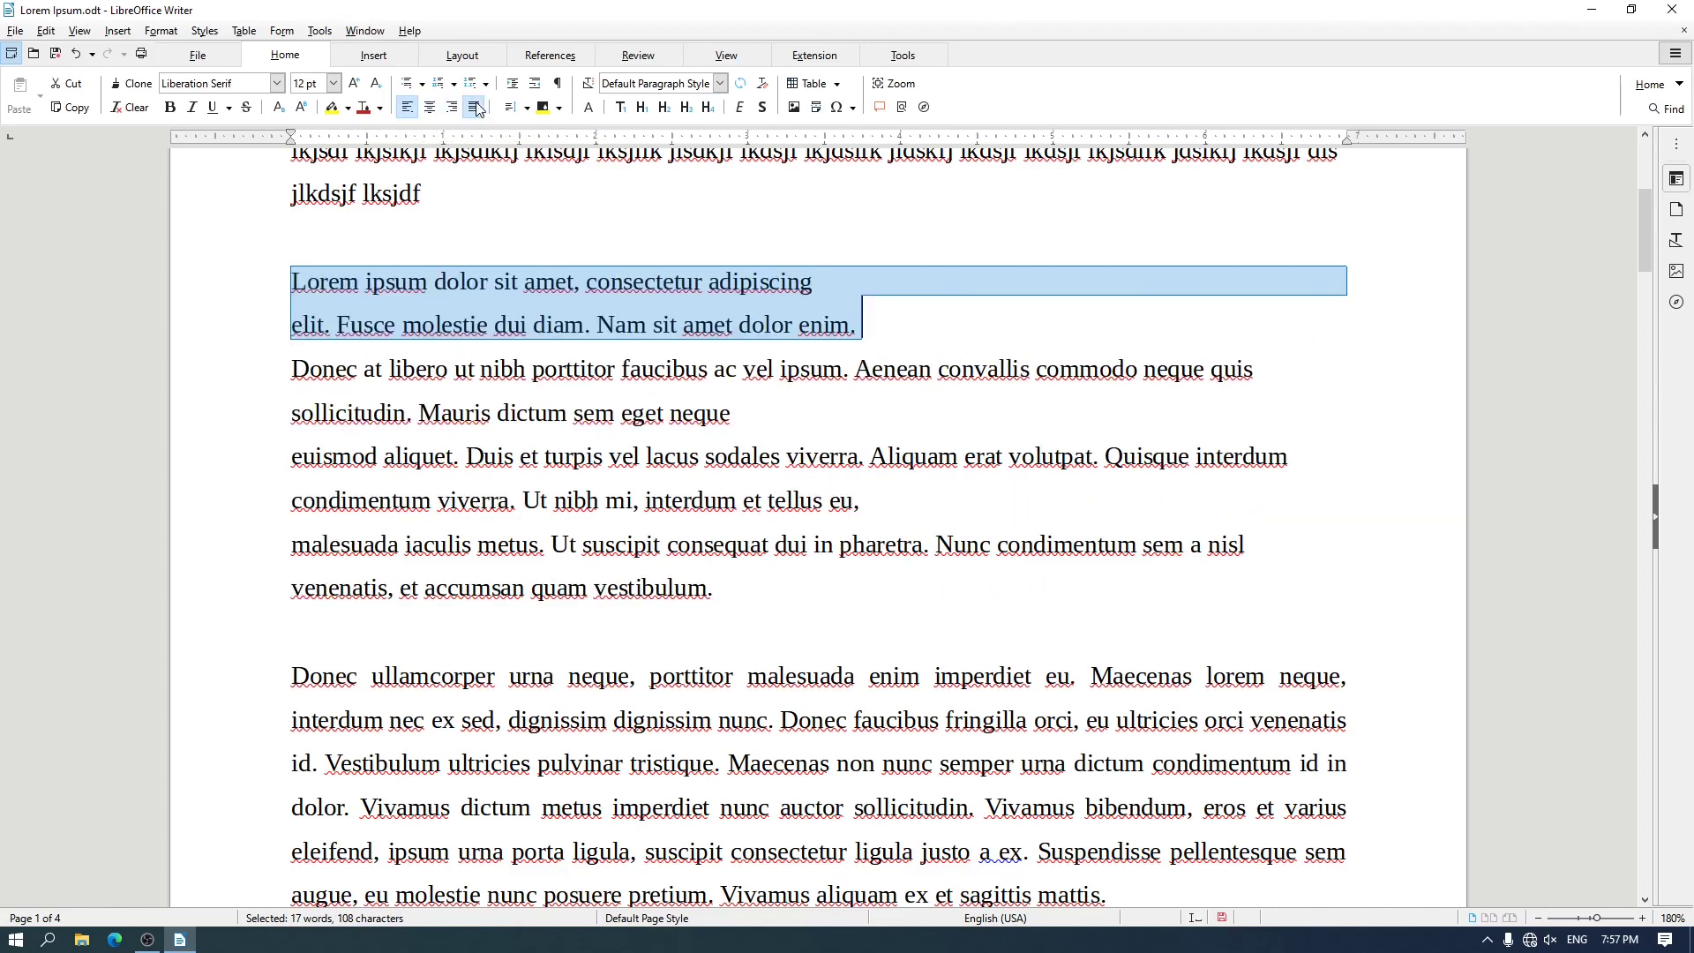
left_click(473, 108)
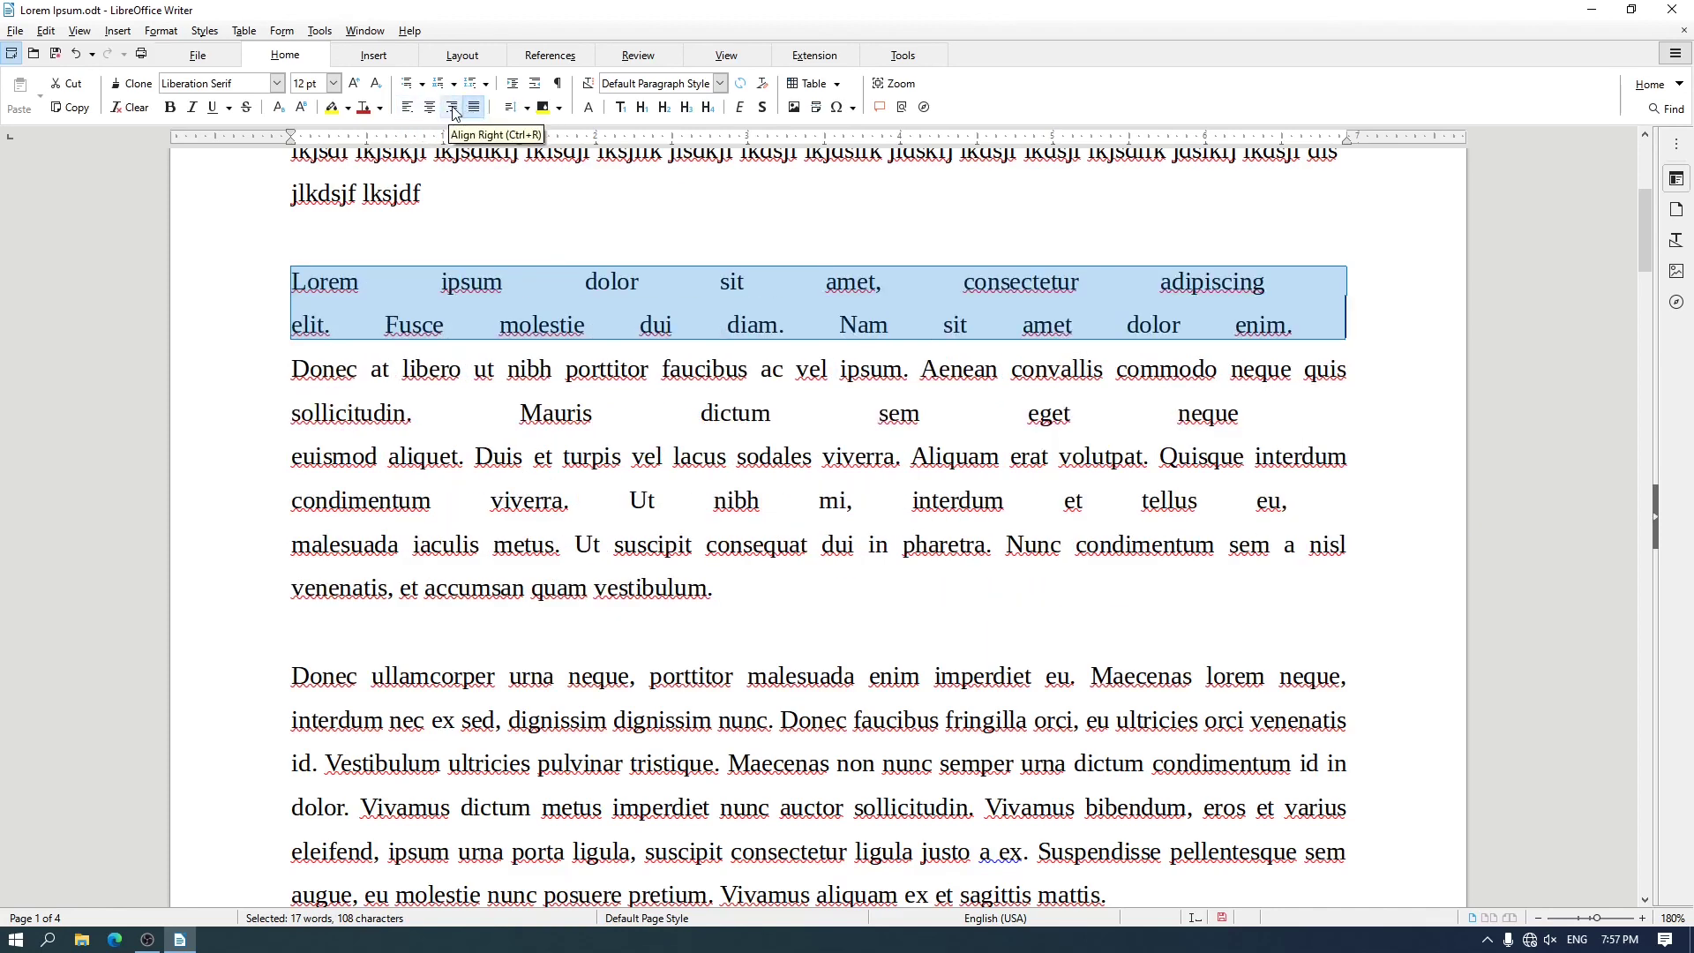
left_click(431, 108)
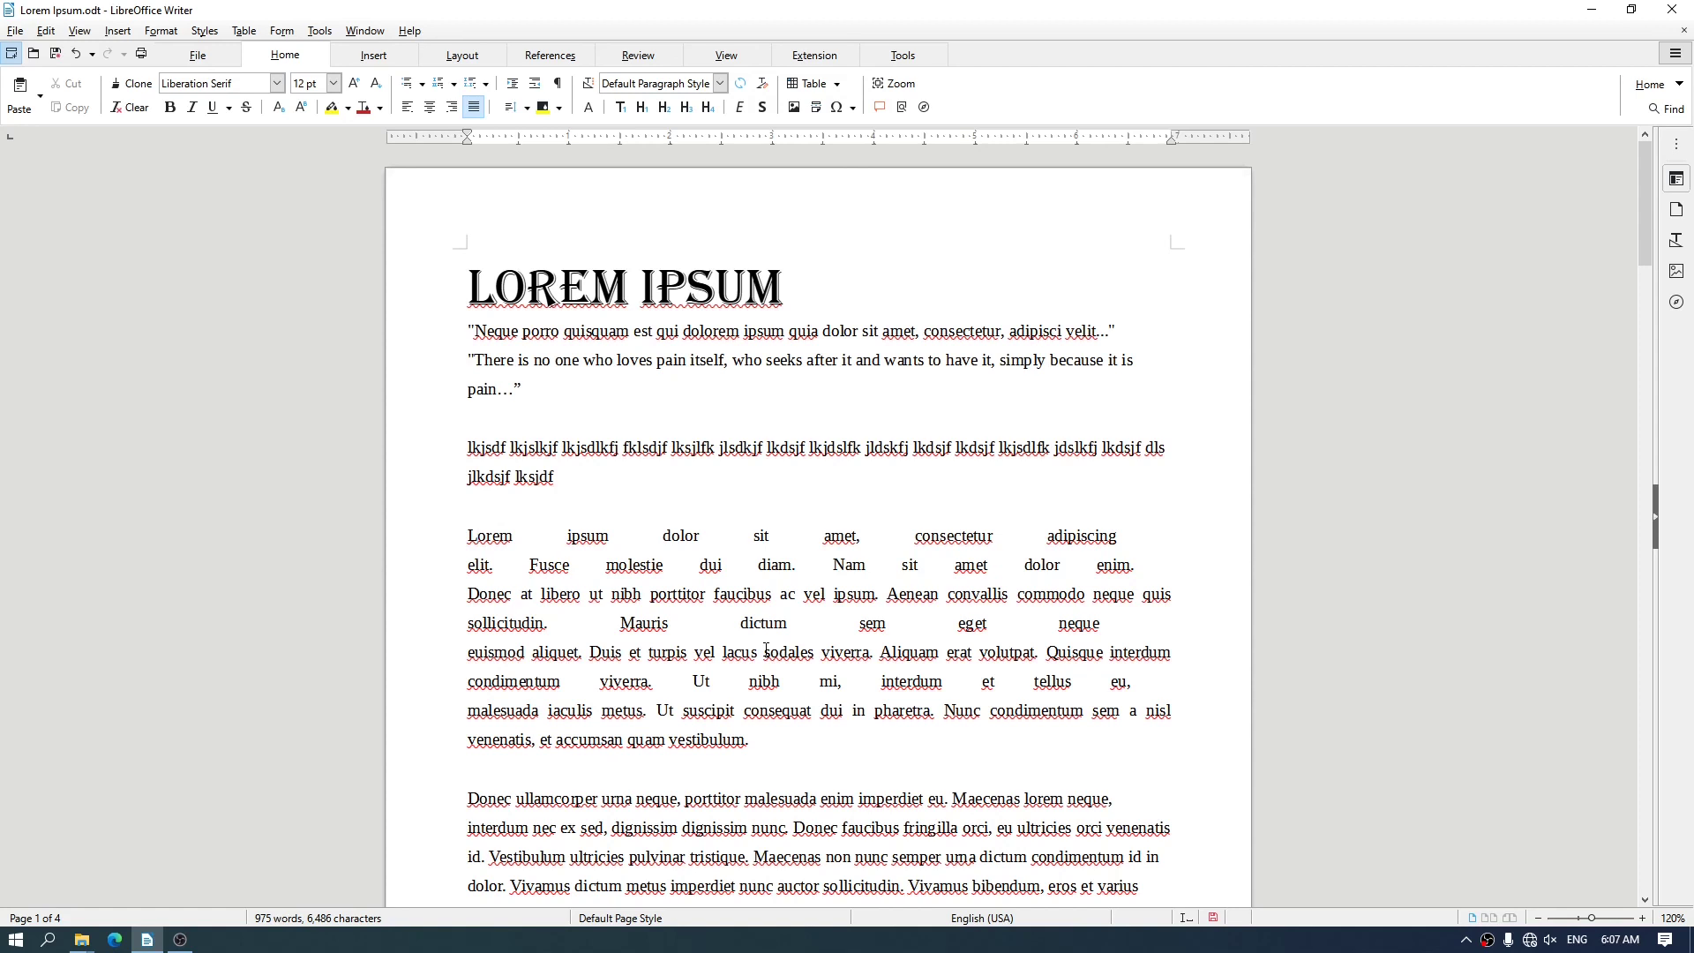
Align the "Lorem ipsum dolor" paragraph left, center and right in turn, finishing with justified alignment
key("ctrl+l")
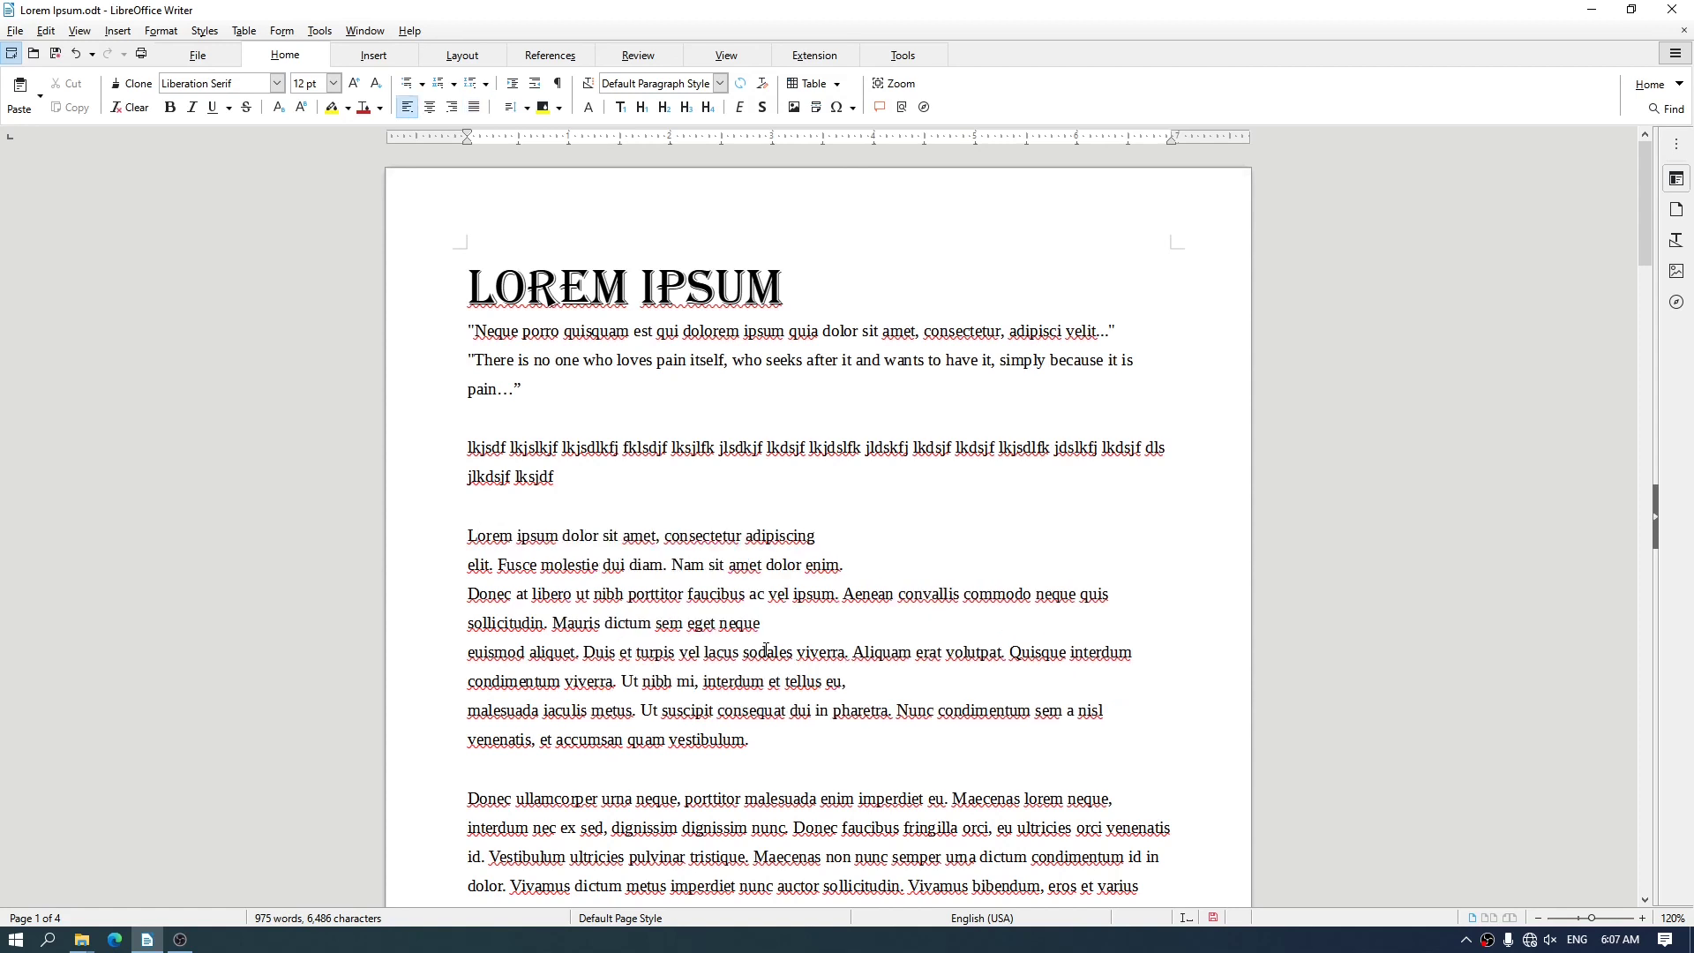
key("ctrl+e")
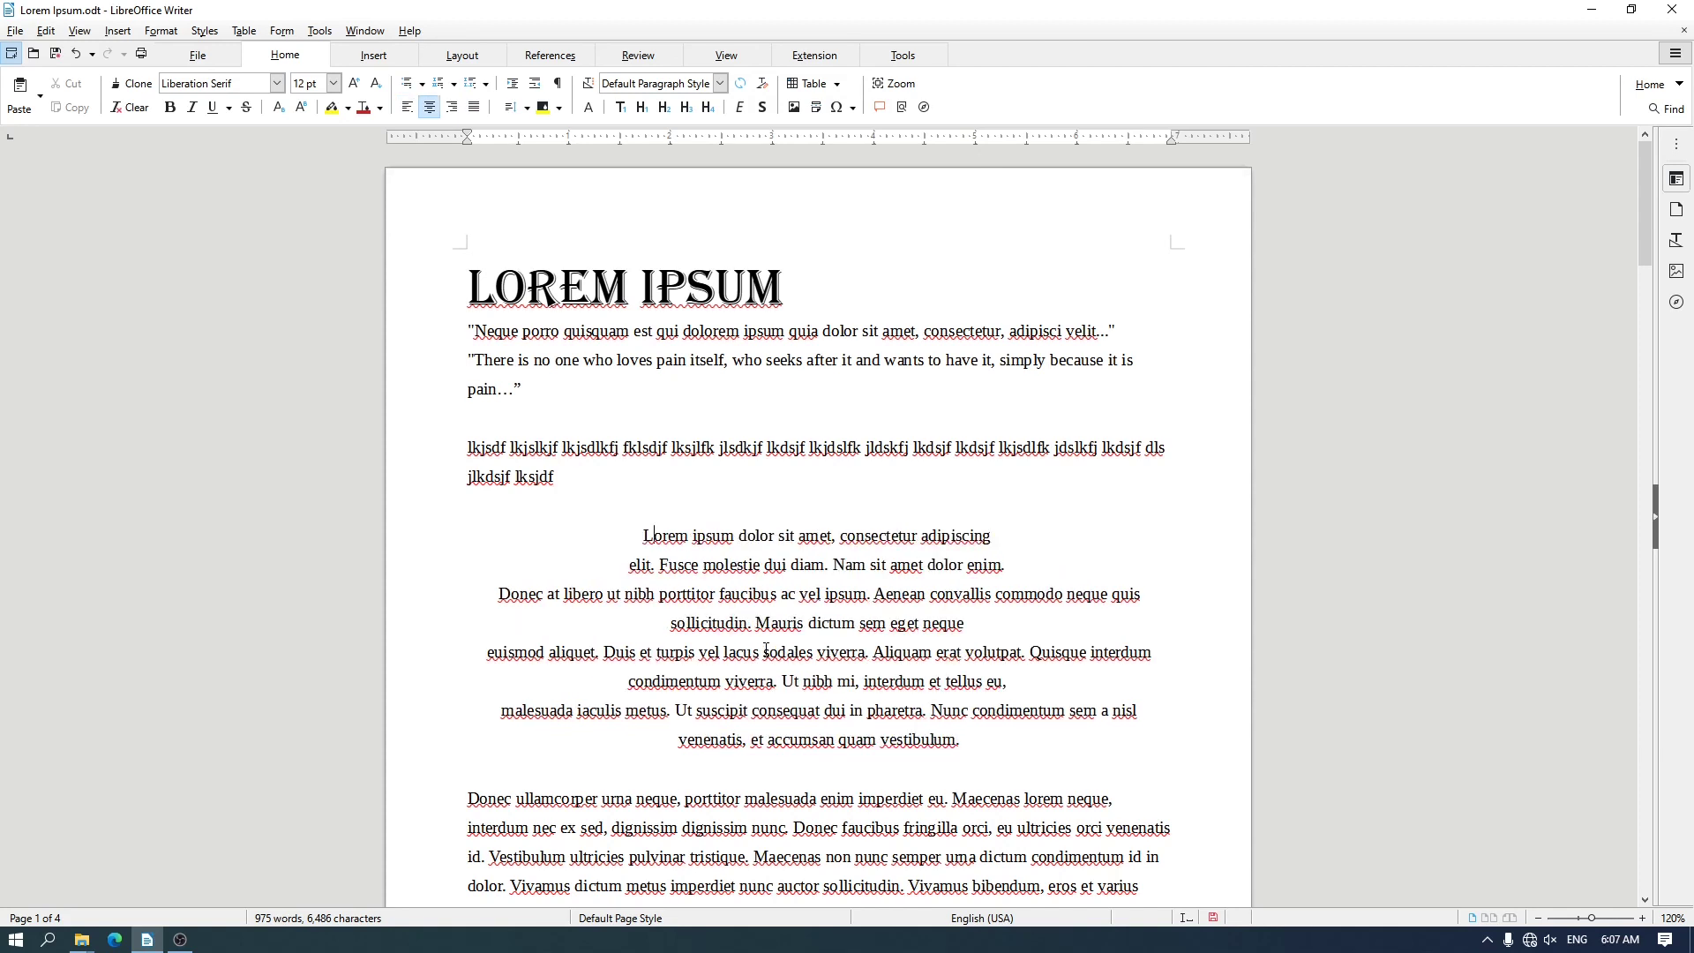
key("ctrl+r")
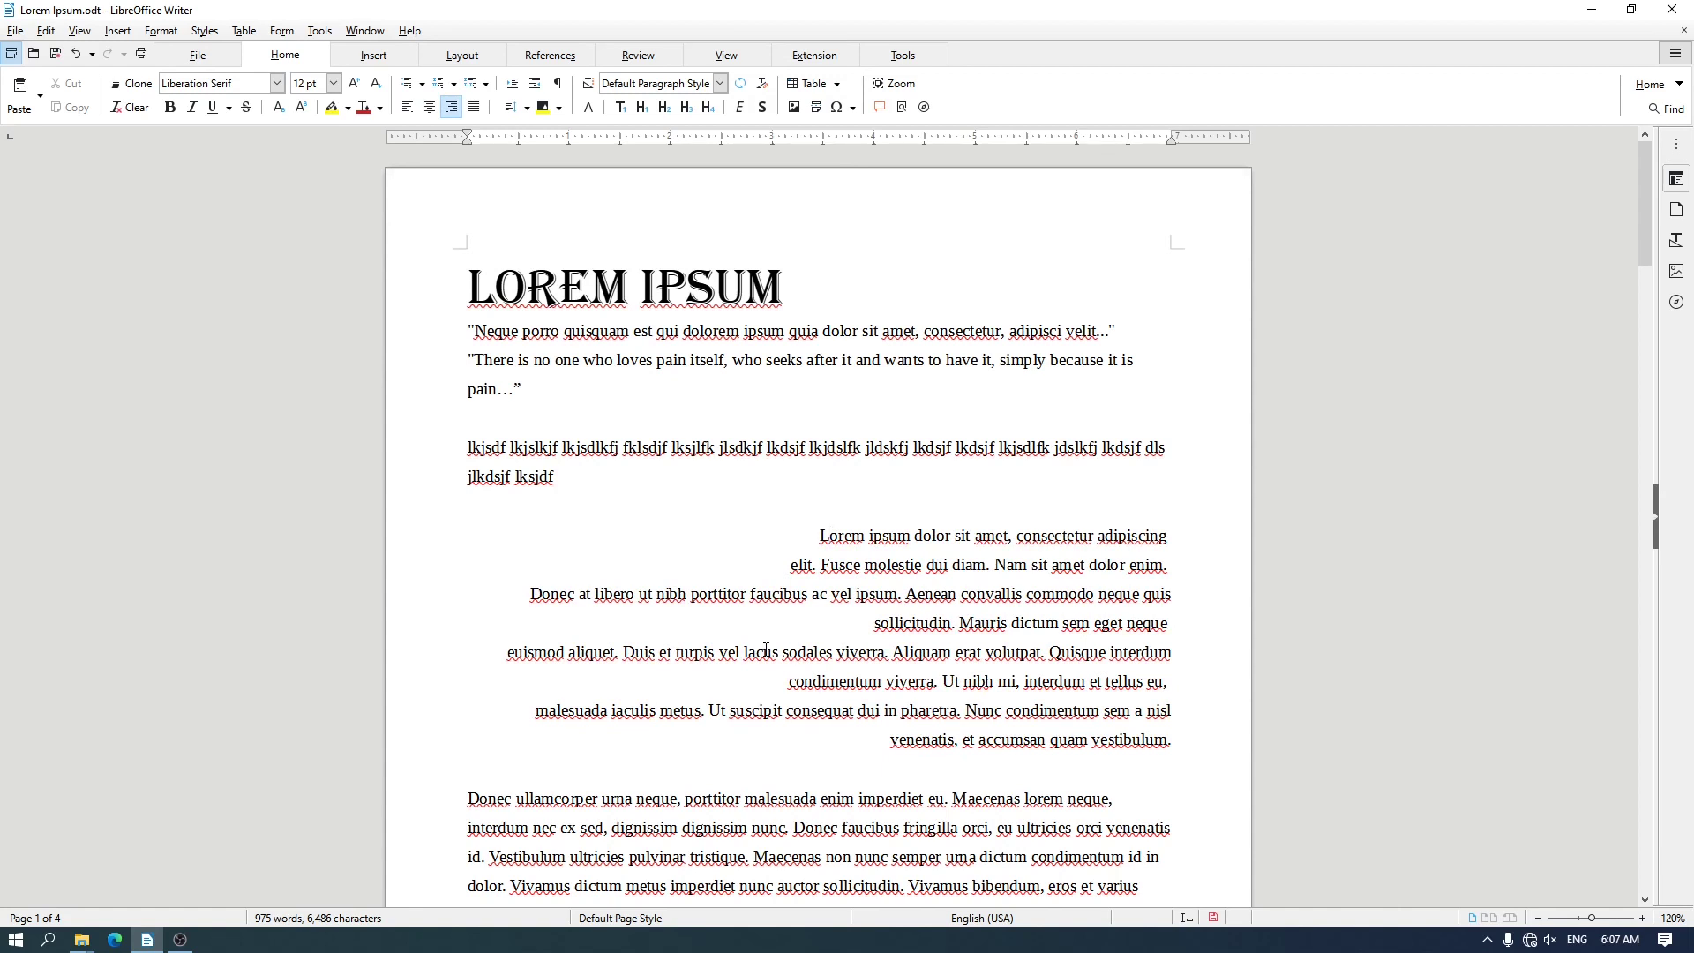
key("ctrl+j")
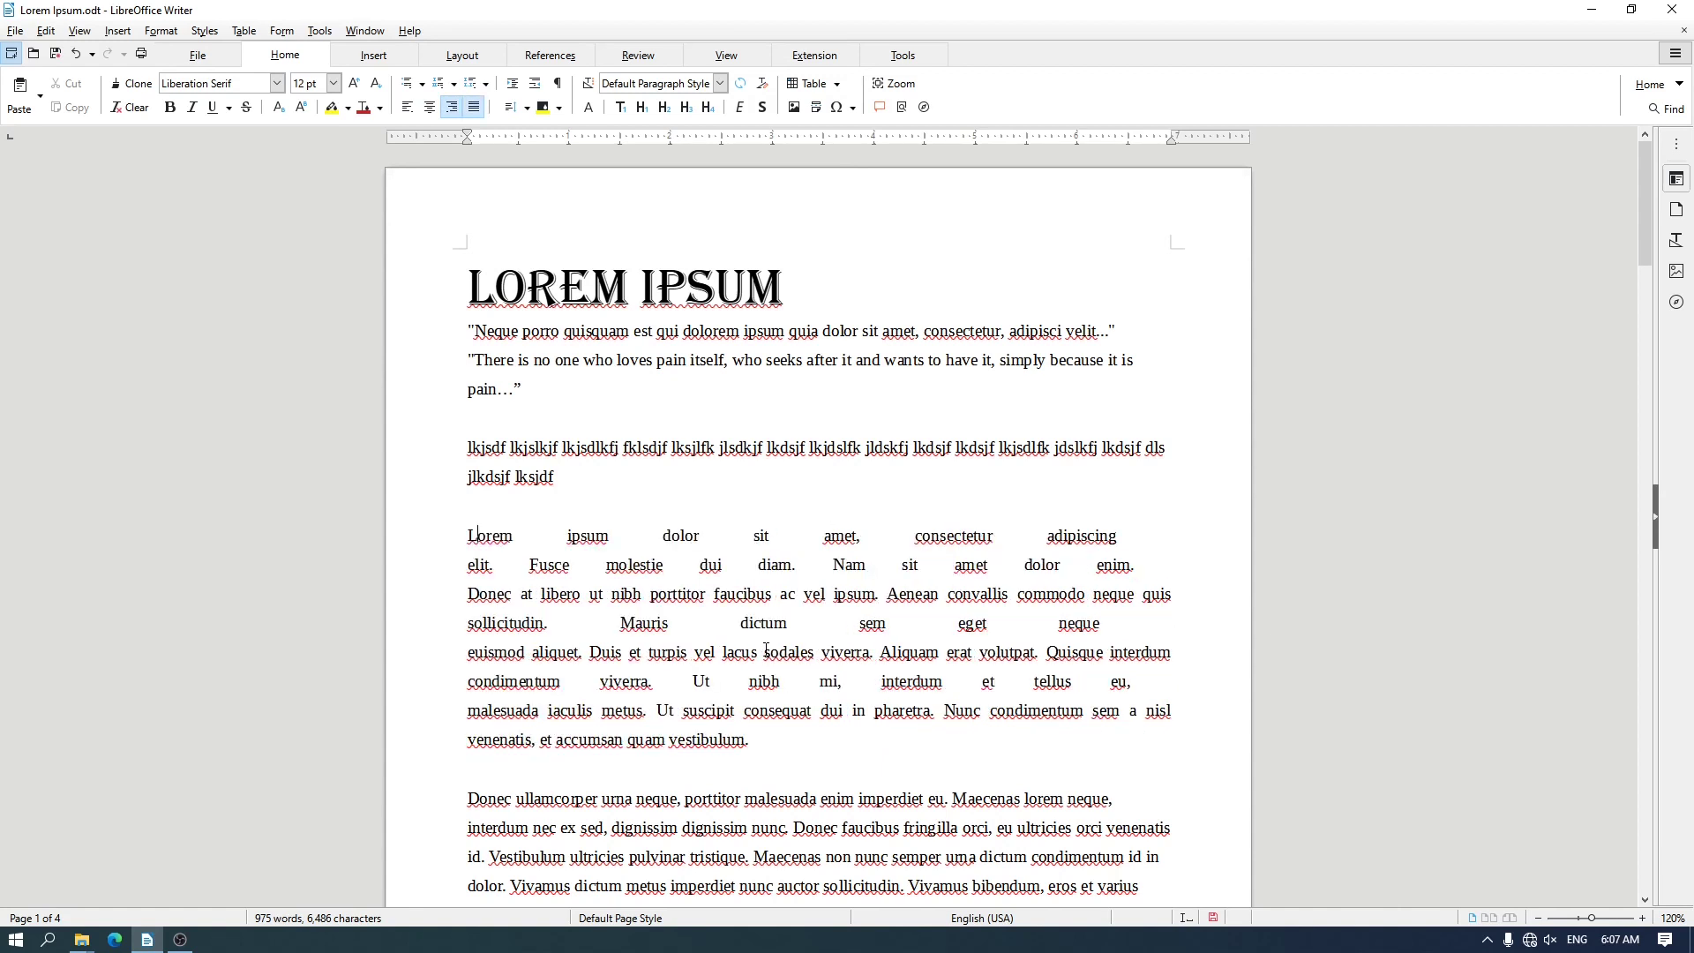